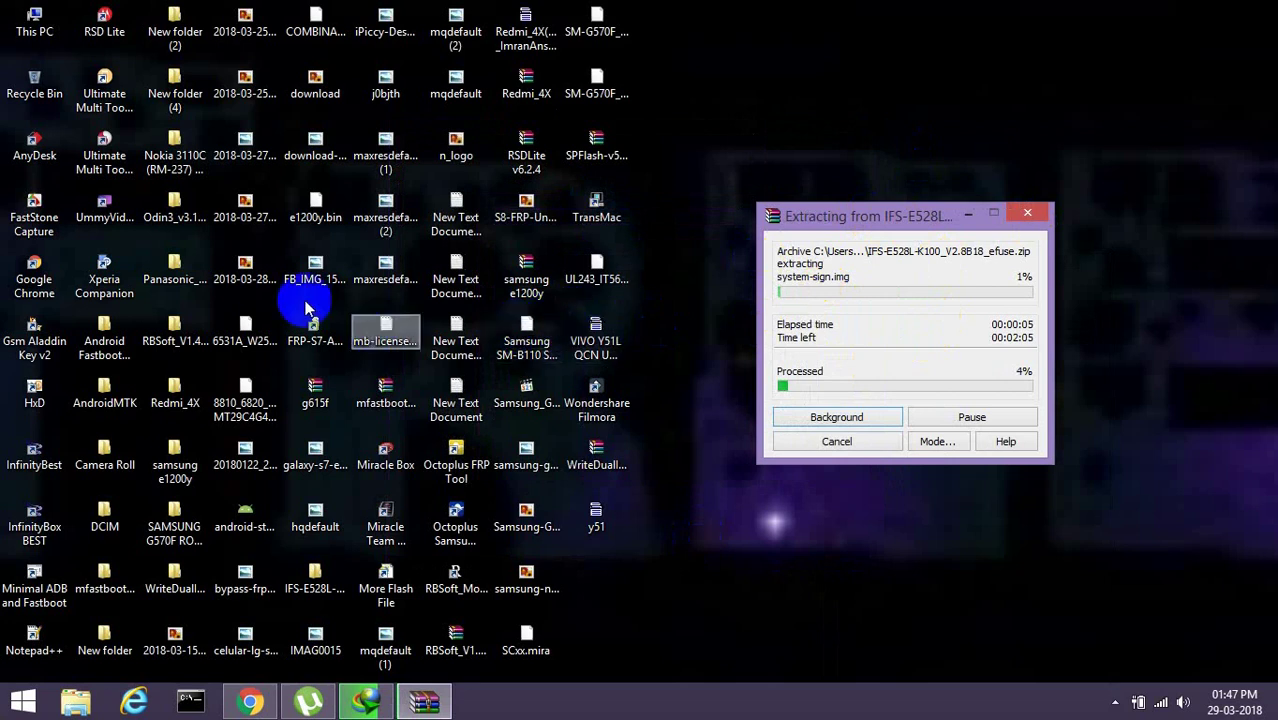
Step: Copy the SP_Flash_Tool_v5.1708_Win archive from New folder (4) to the desktop
click(182, 88)
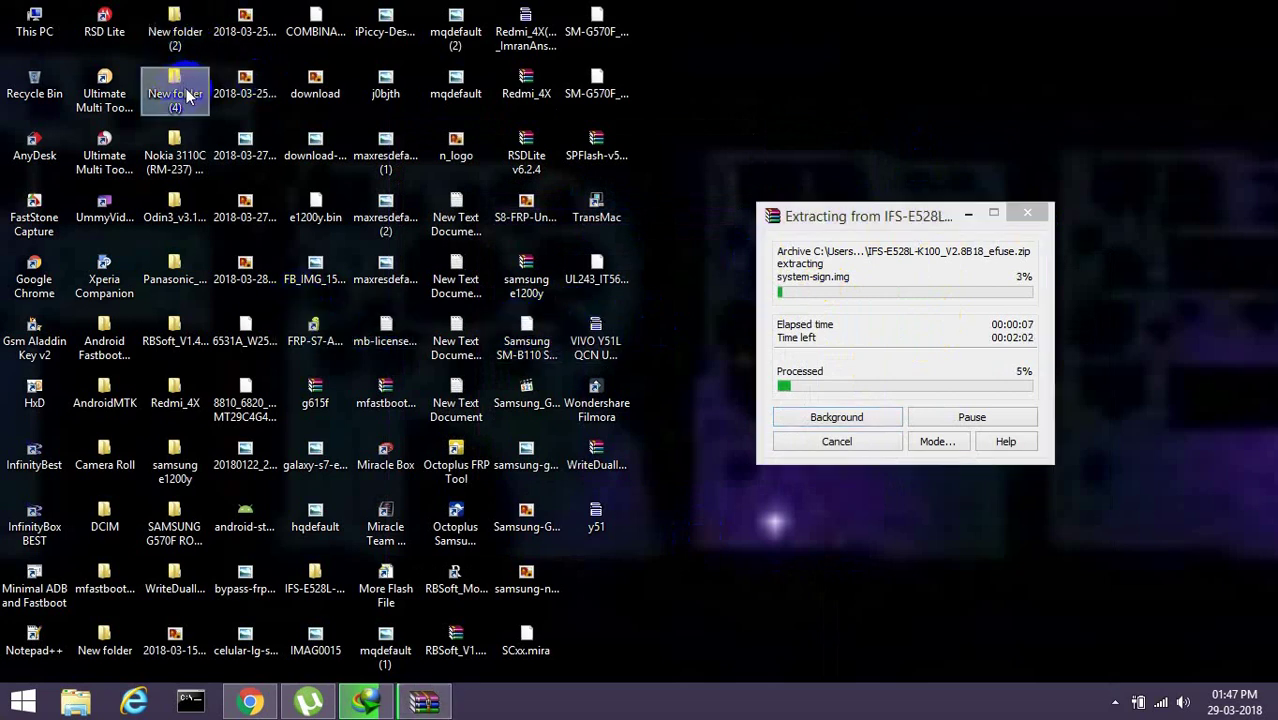
double_click(182, 90)
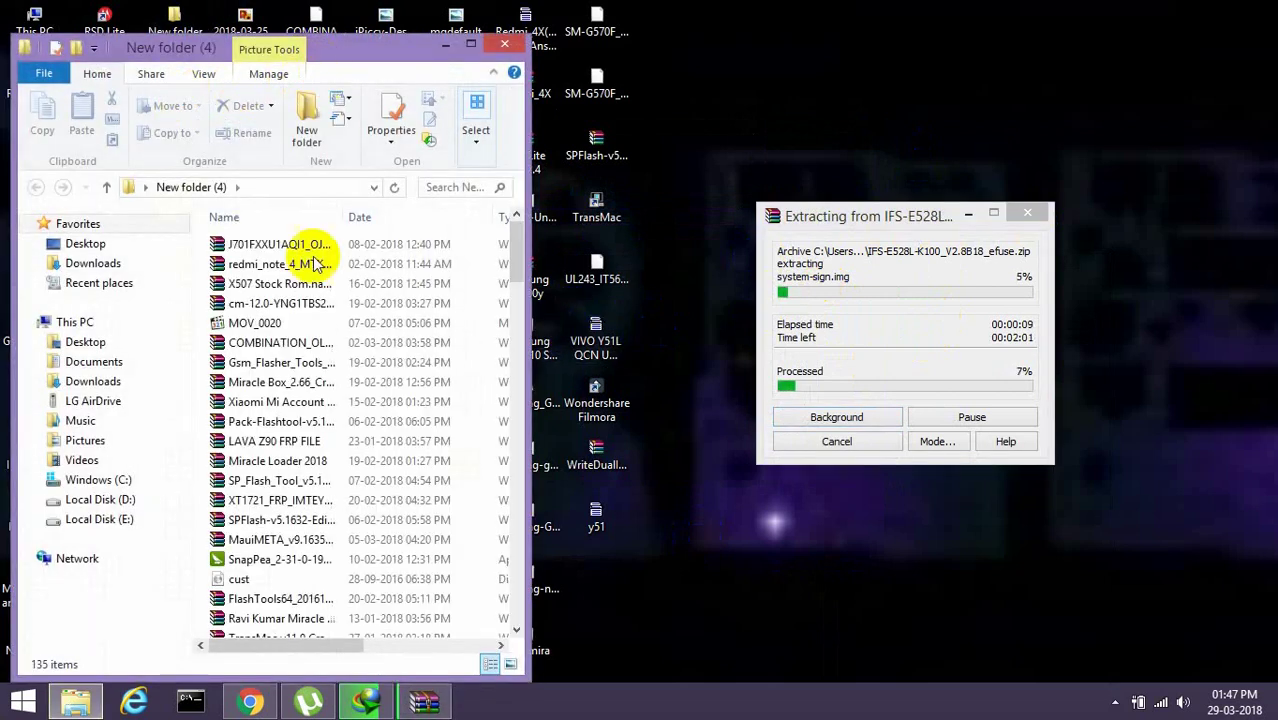
right_click(288, 483)
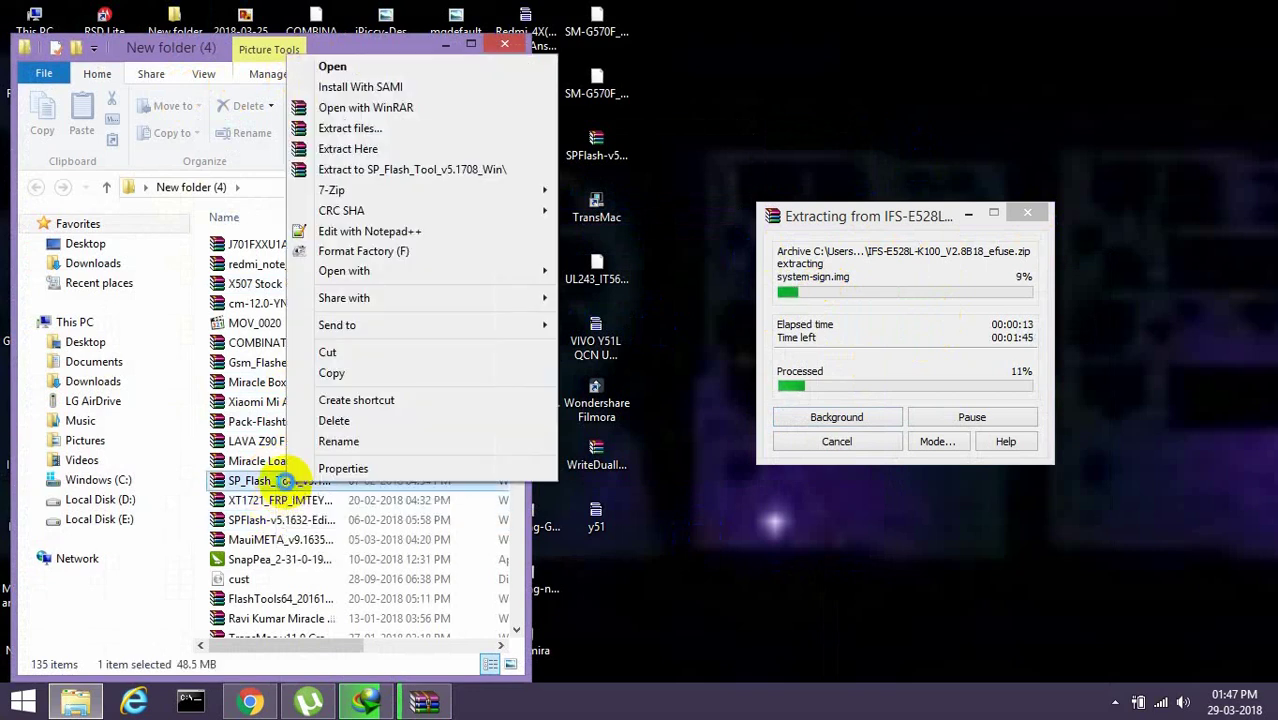
click(357, 366)
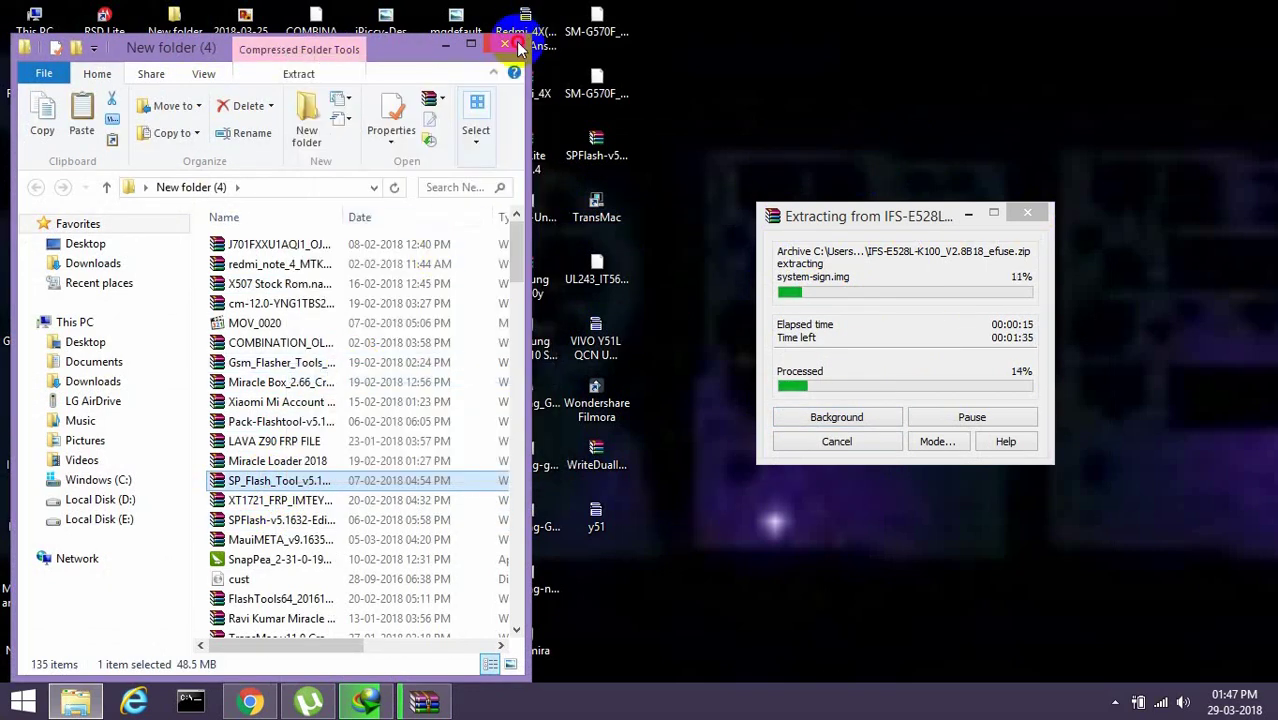
click(505, 44)
right_click(768, 97)
click(801, 153)
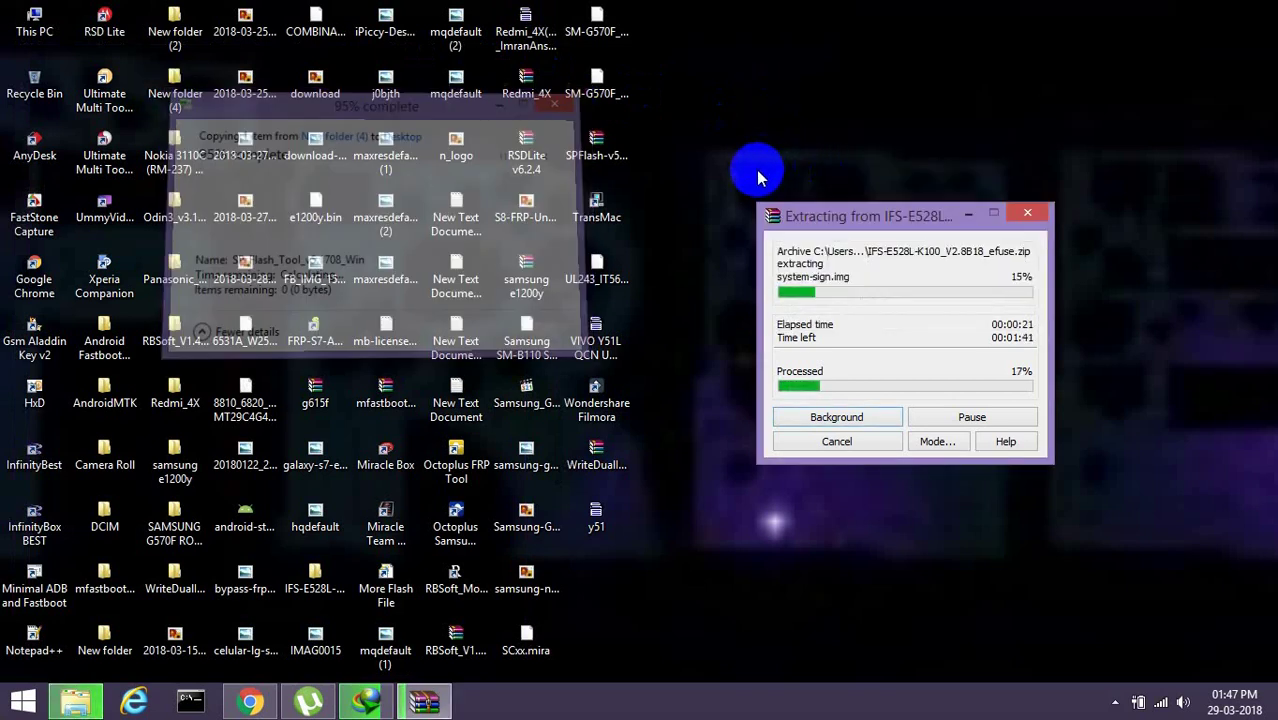
drag(825, 218, 958, 262)
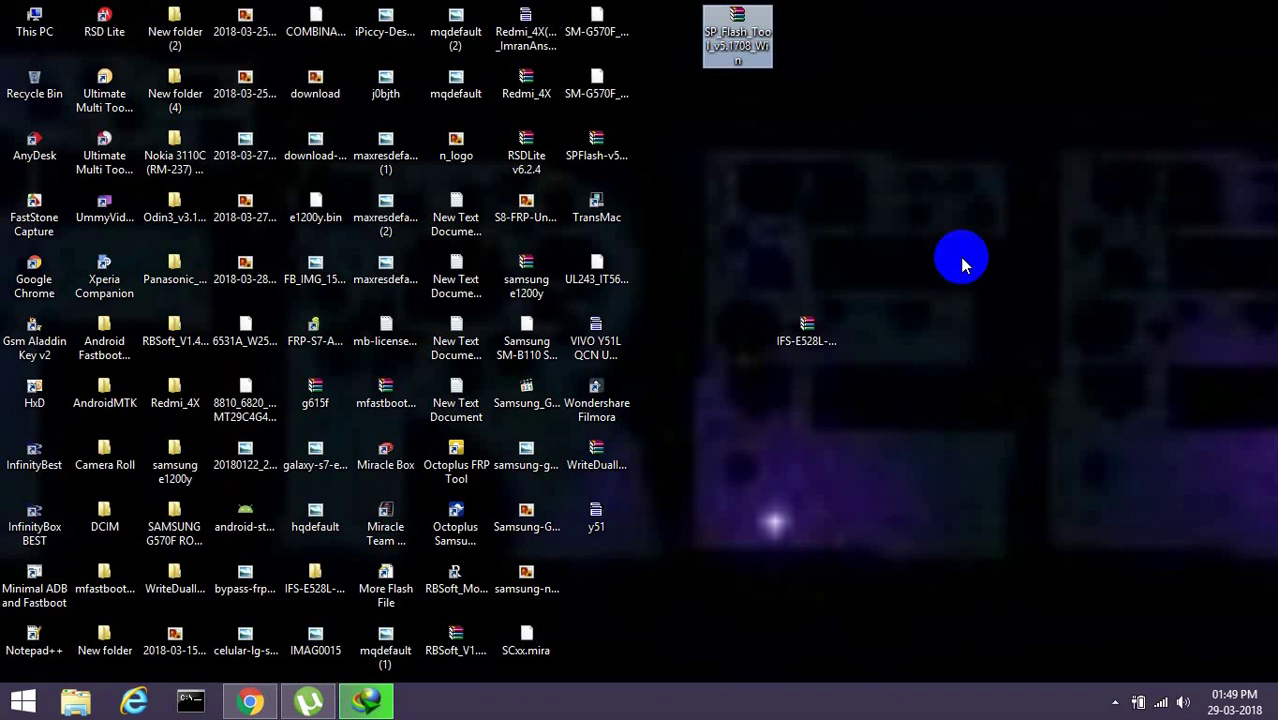
Step: Place the SP_Flash_Tool_v5.1708_Win archive above the IFS-E528L archive on the desktop and open its extraction options
drag(738, 36, 819, 200)
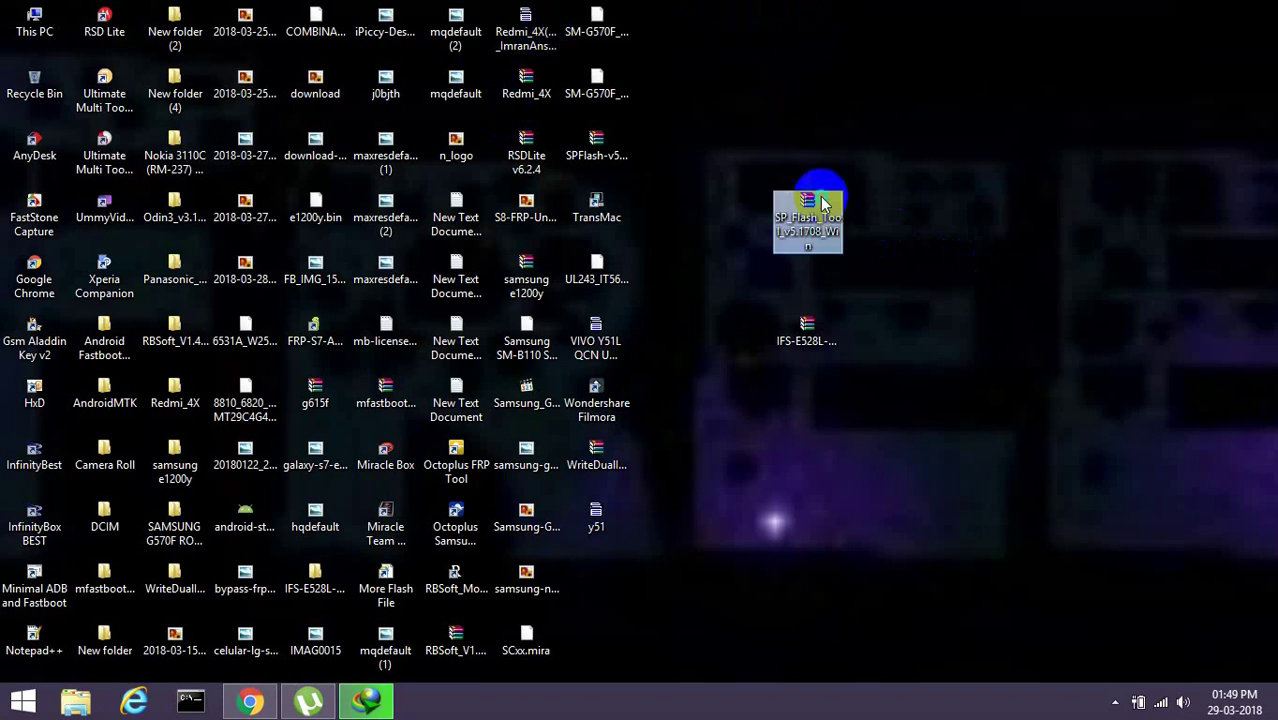
right_click(820, 198)
click(900, 289)
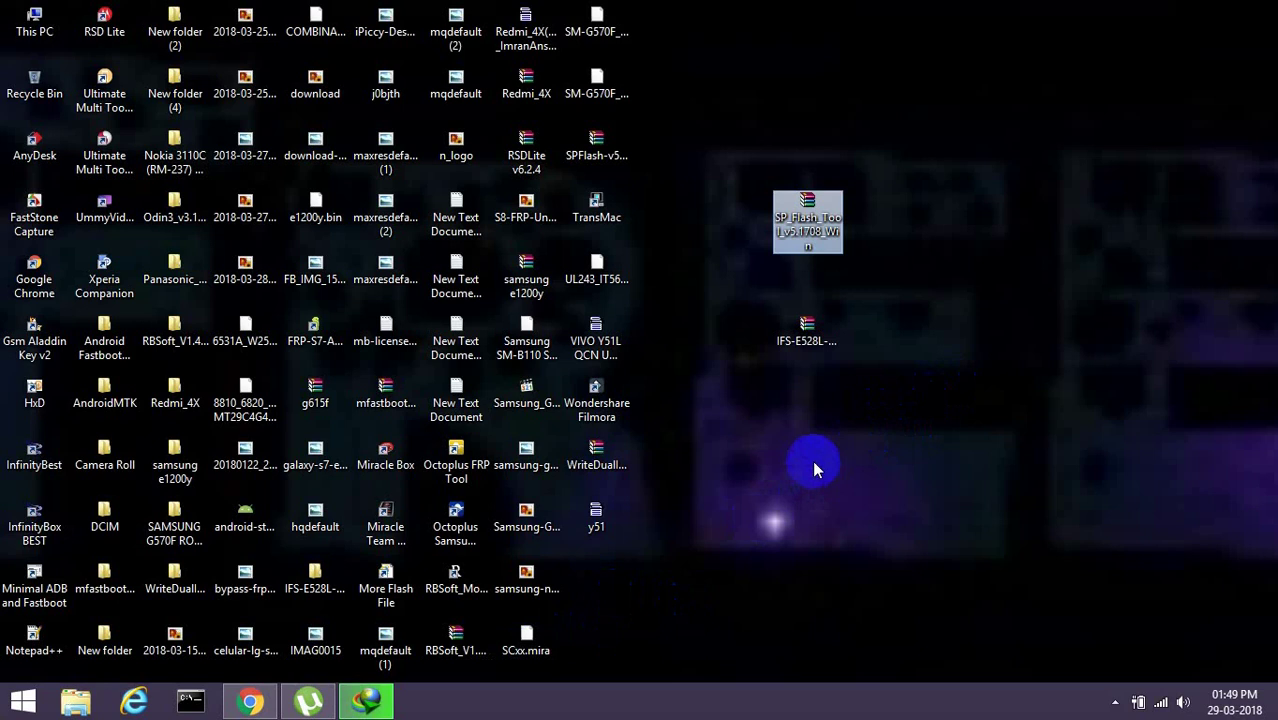
right_click(846, 223)
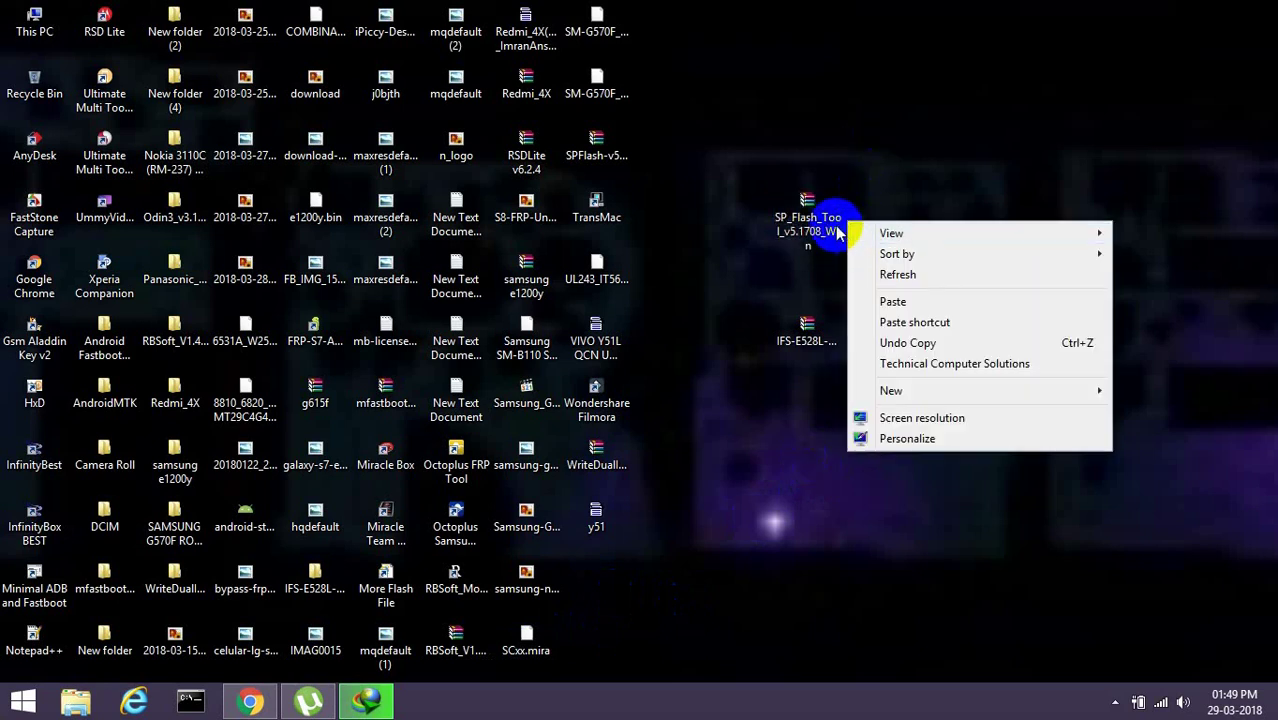
right_click(836, 230)
click(860, 296)
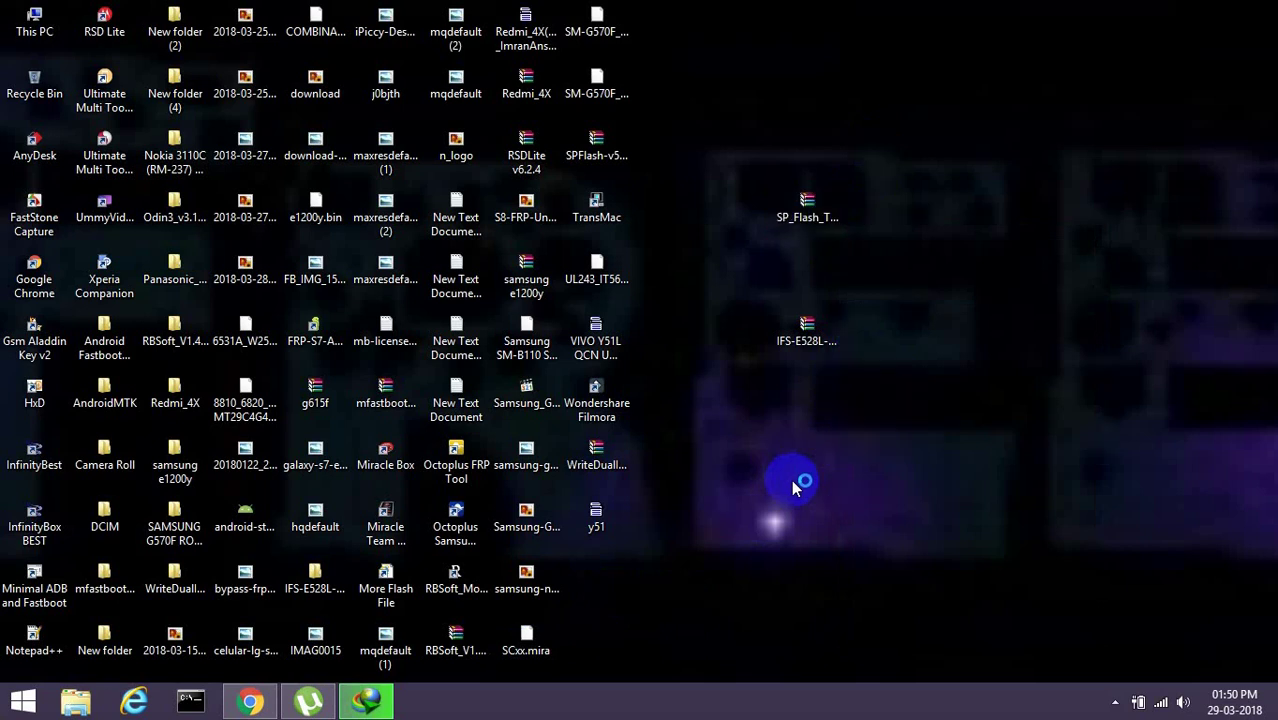
Step: Move the extracted IFS-E528L-K100_V2.8B18_efuse folder to the empty area of the desktop, beside the two archives
drag(325, 580, 1010, 385)
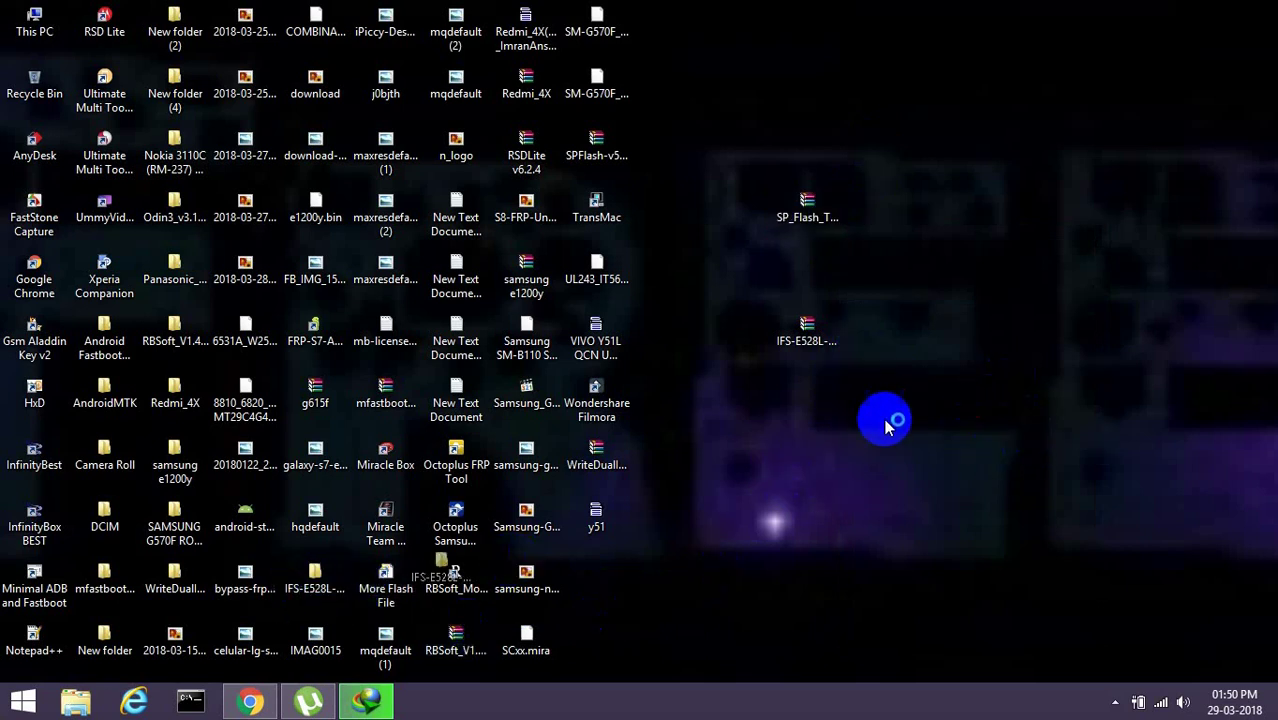
drag(990, 431, 990, 308)
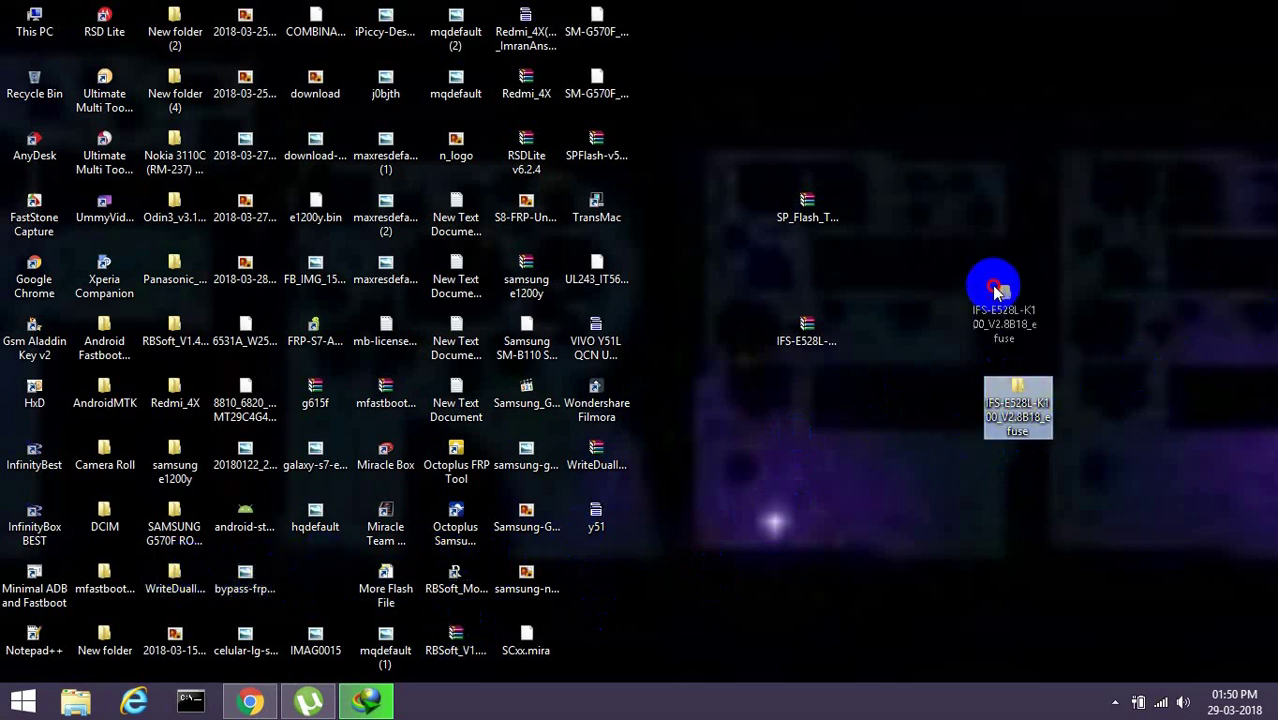
Step: Extract the SP_Flash_Tool_v5.1708_Win archive to its default desktop folder and shift the progress window aside
click(695, 543)
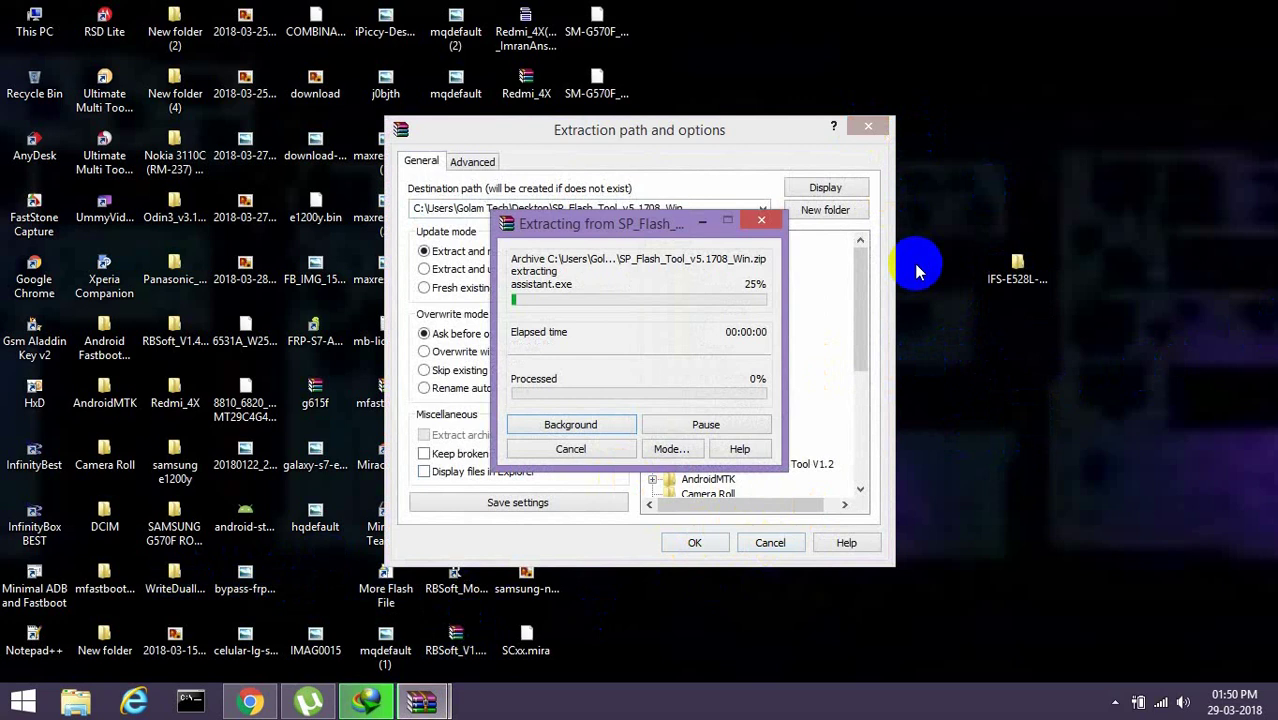
click(867, 128)
click(1027, 271)
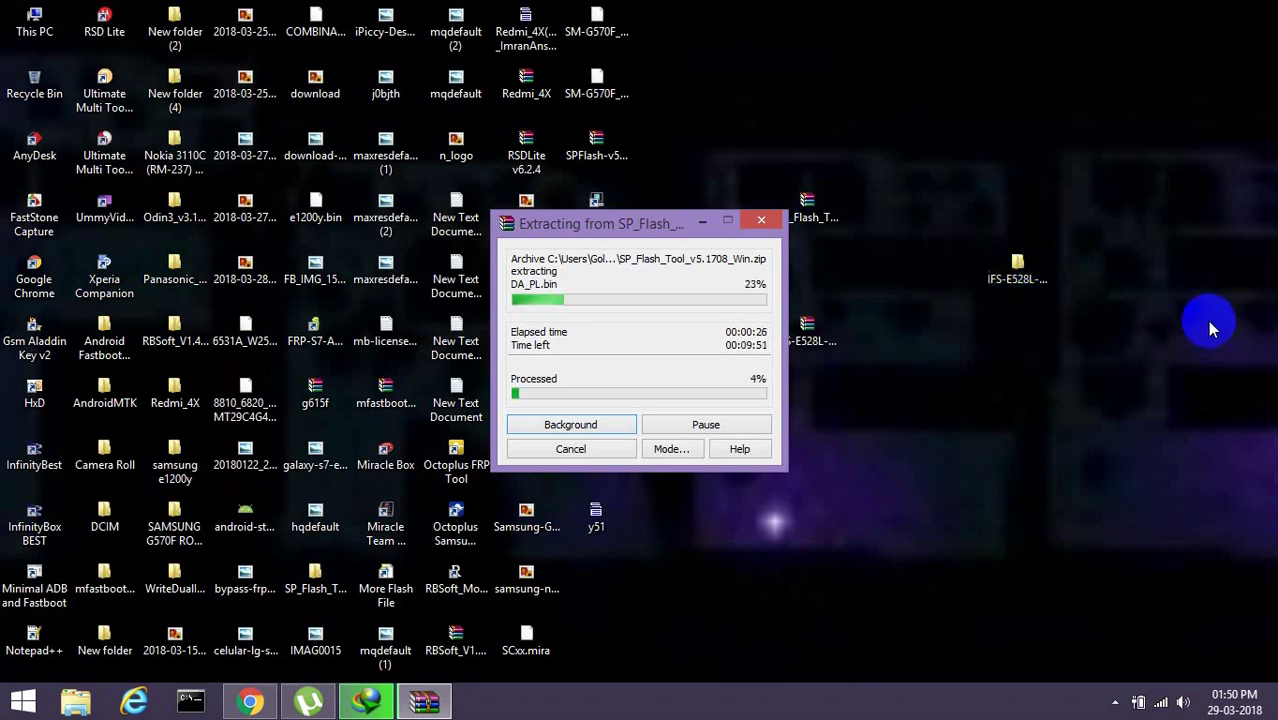
drag(682, 222, 800, 147)
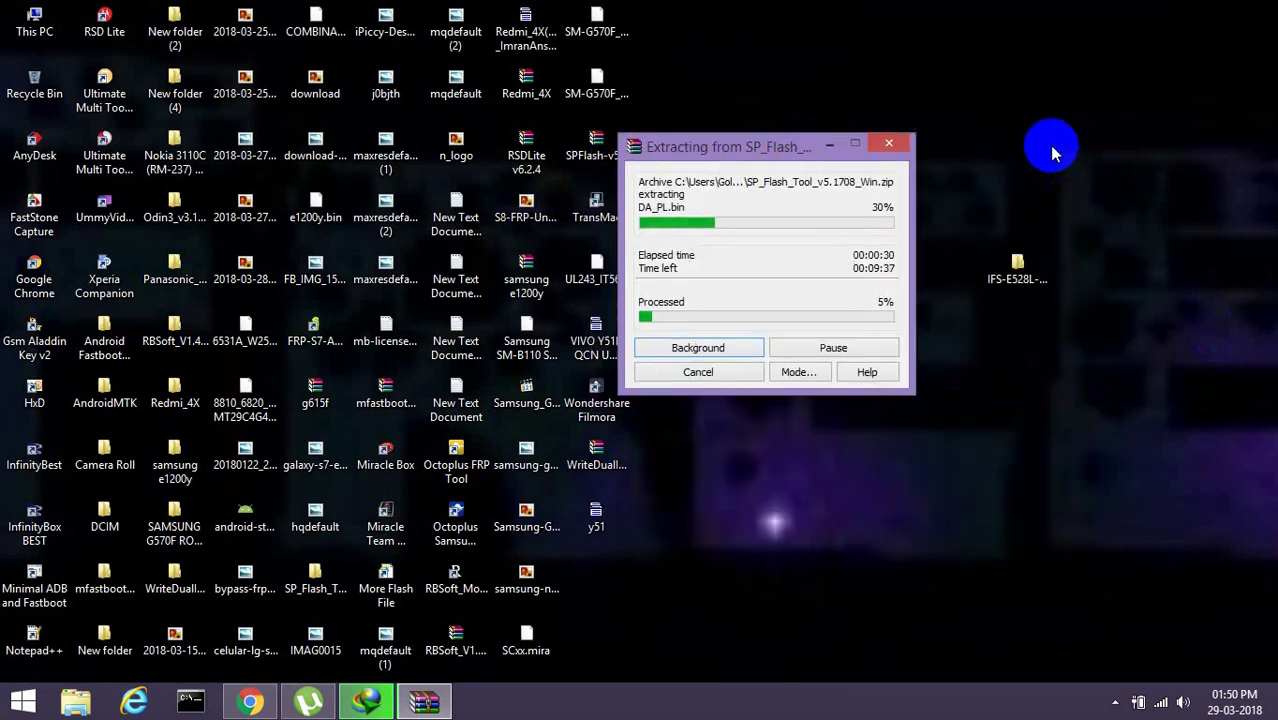
right_click(1050, 144)
click(1064, 200)
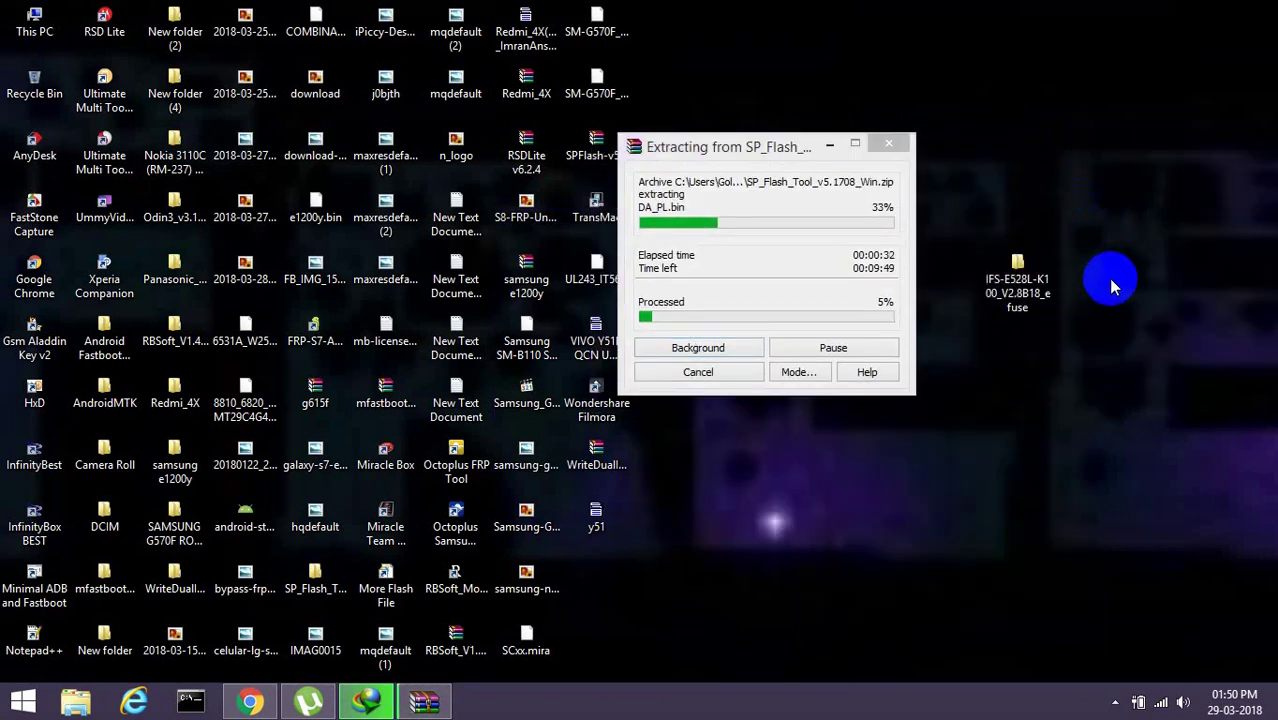
right_click(1105, 210)
click(1117, 262)
right_click(1117, 260)
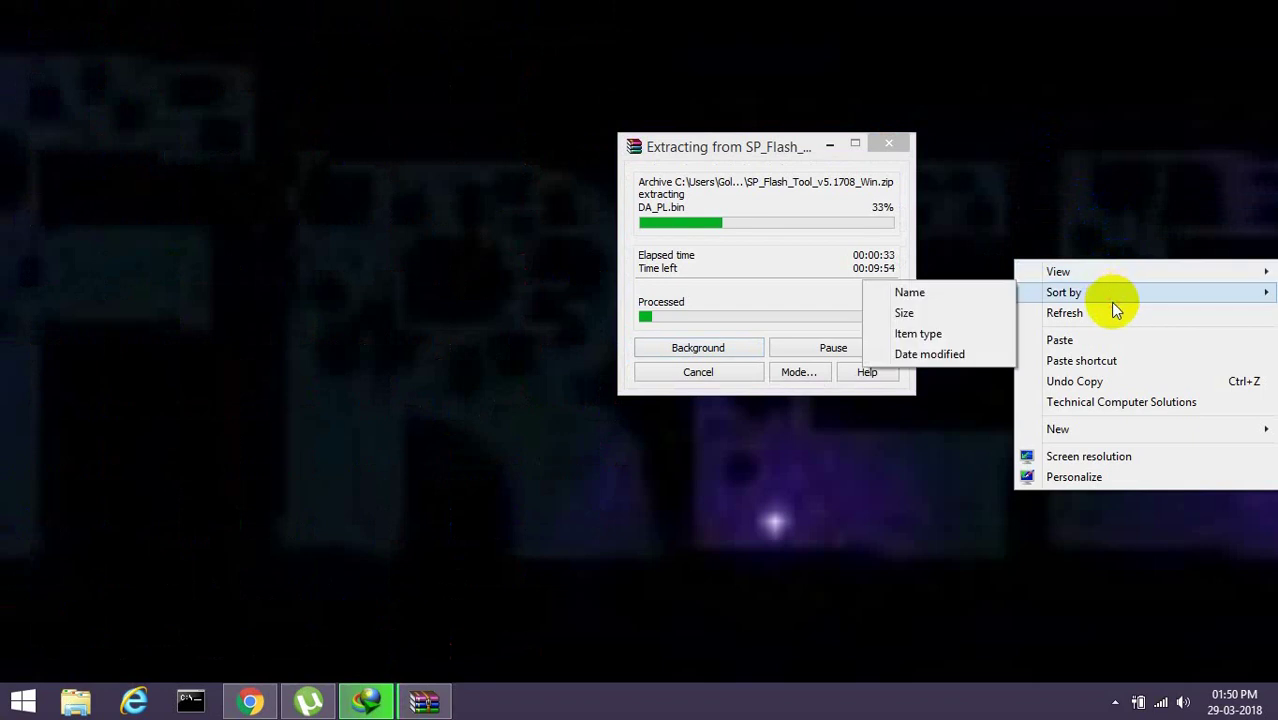
click(1114, 310)
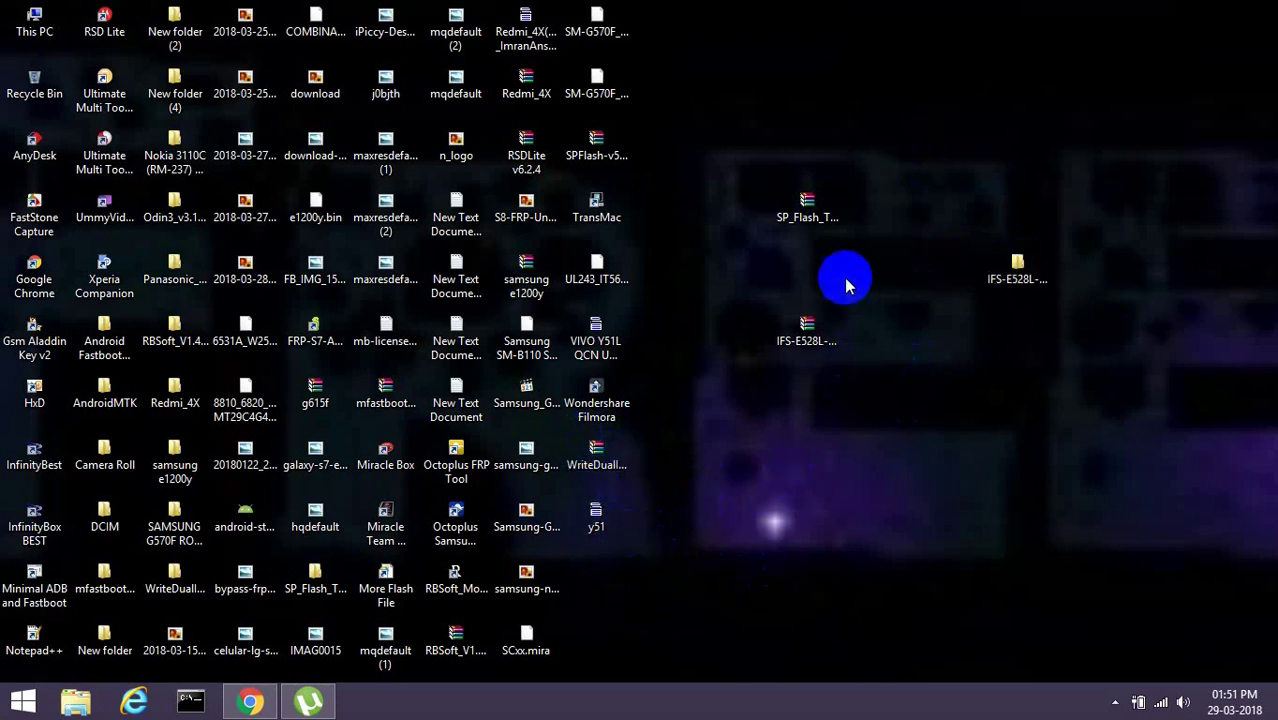
Step: Shift the IFS-E528L archive slightly, and move the extracted SP_Flash_Tool folder from the desktop icon columns to the empty area below it
drag(807, 325, 976, 258)
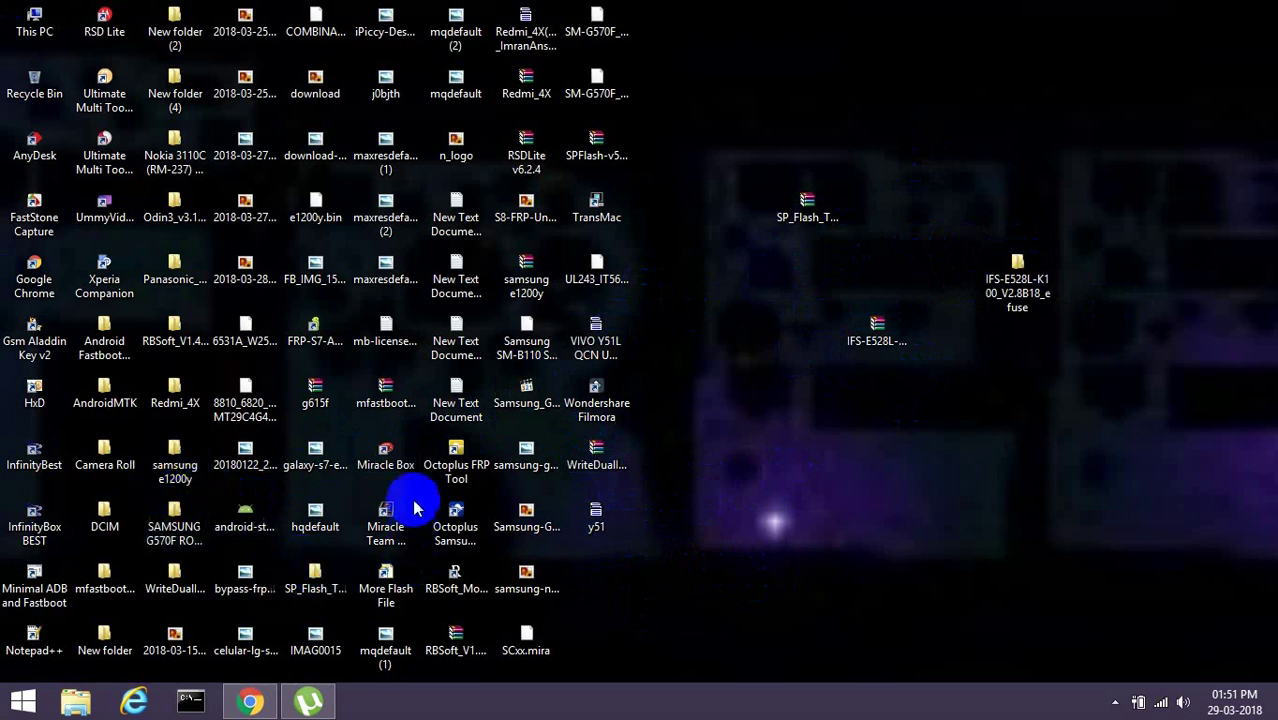
click(433, 462)
key(s)
key(s)
key(s)
key(s)
key(s)
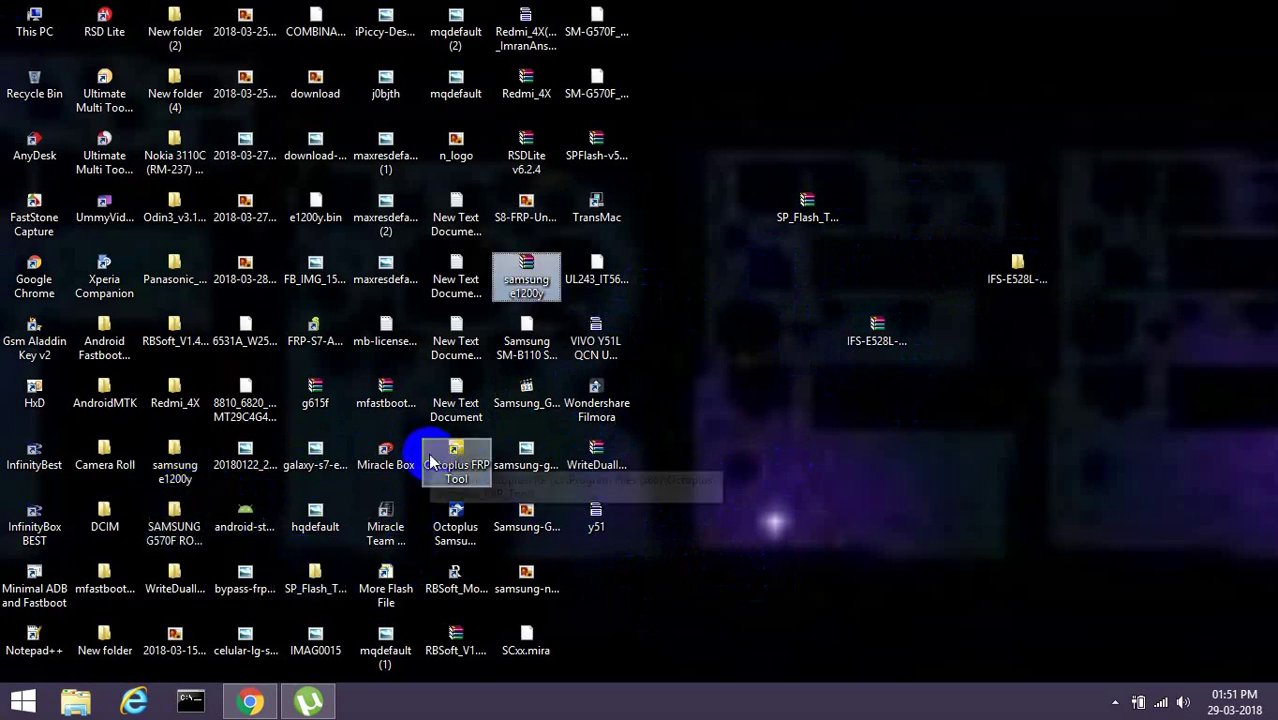
key(s)
key(s)
key(s)
key(s)
key(s)
key(s)
key(s)
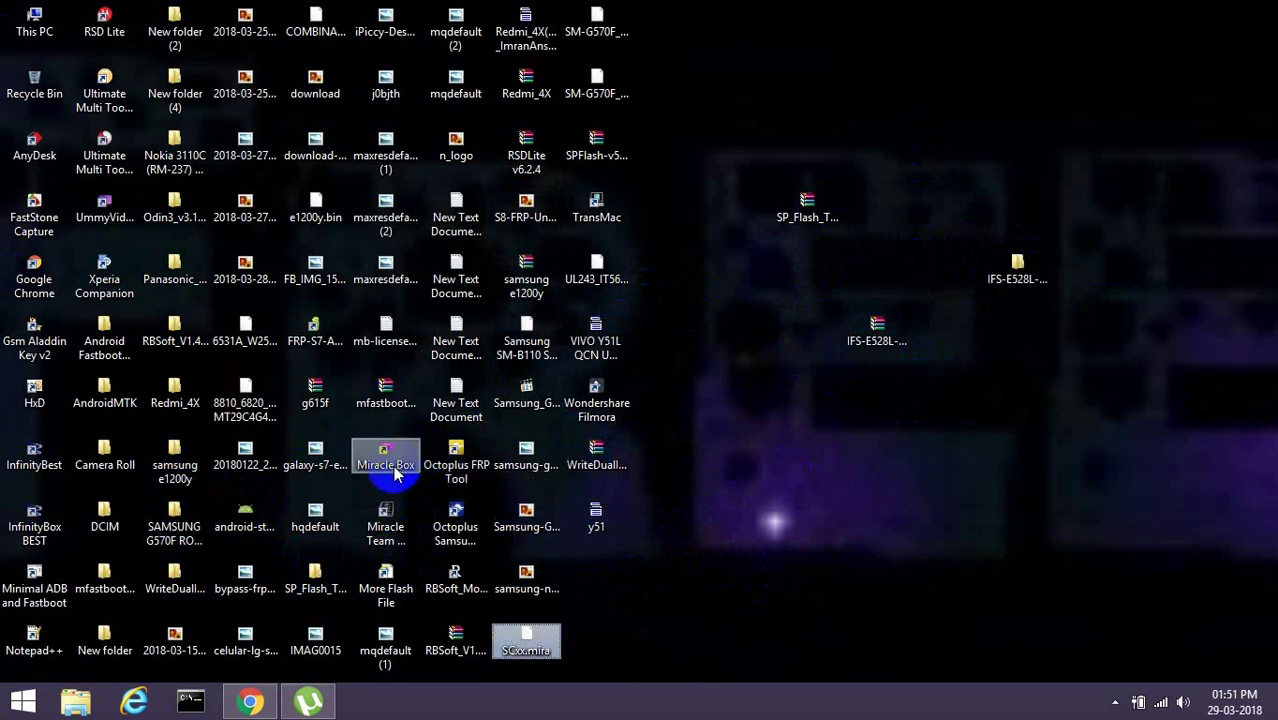
key(s)
key(s)
key(s)
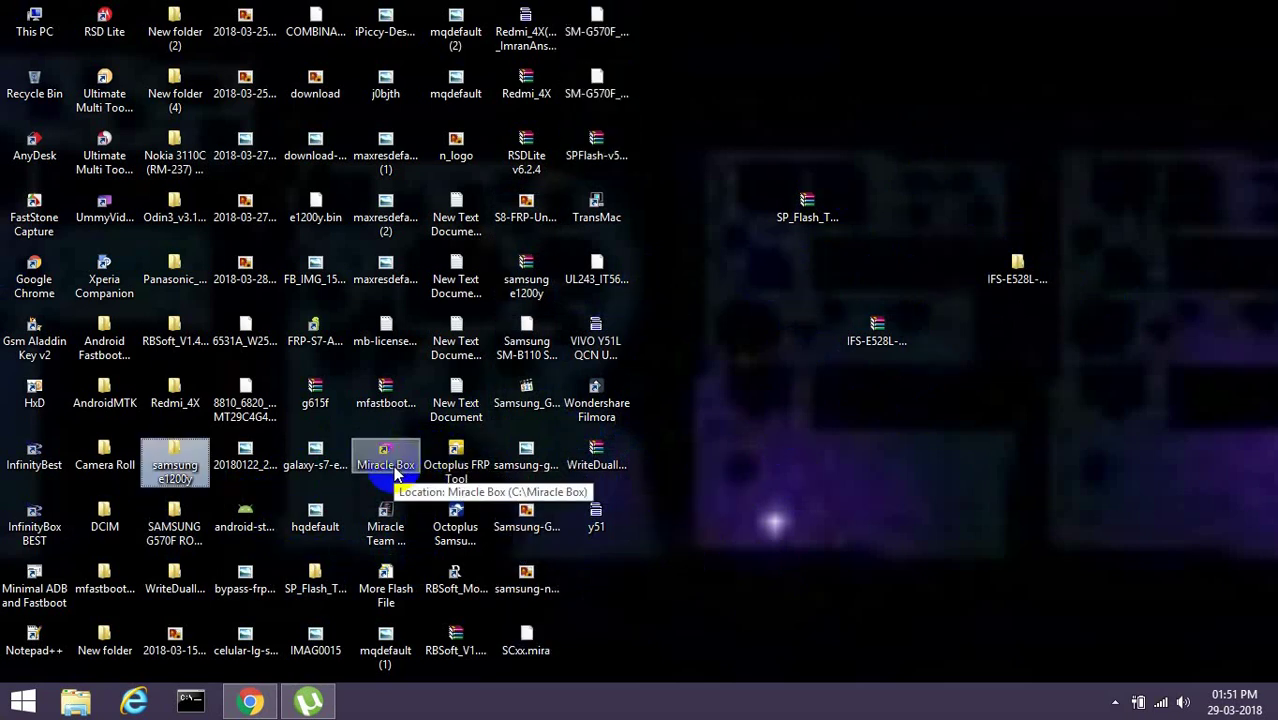
key(s)
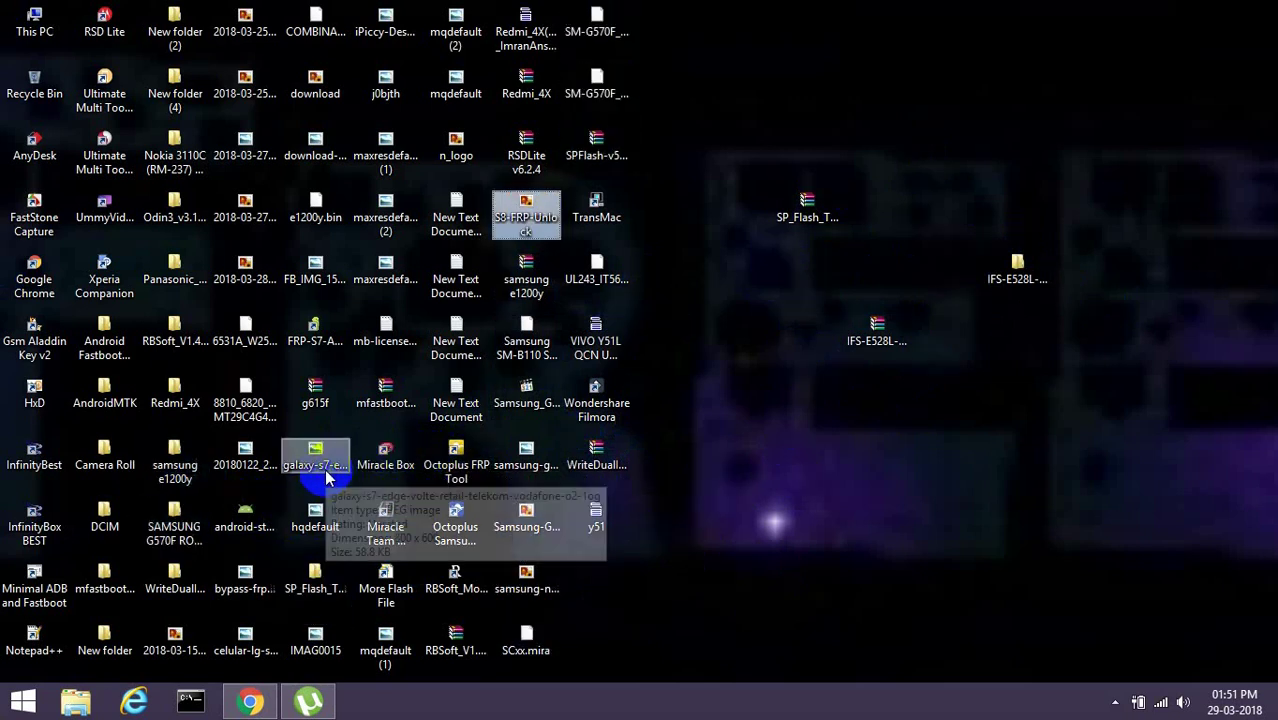
drag(292, 578, 878, 470)
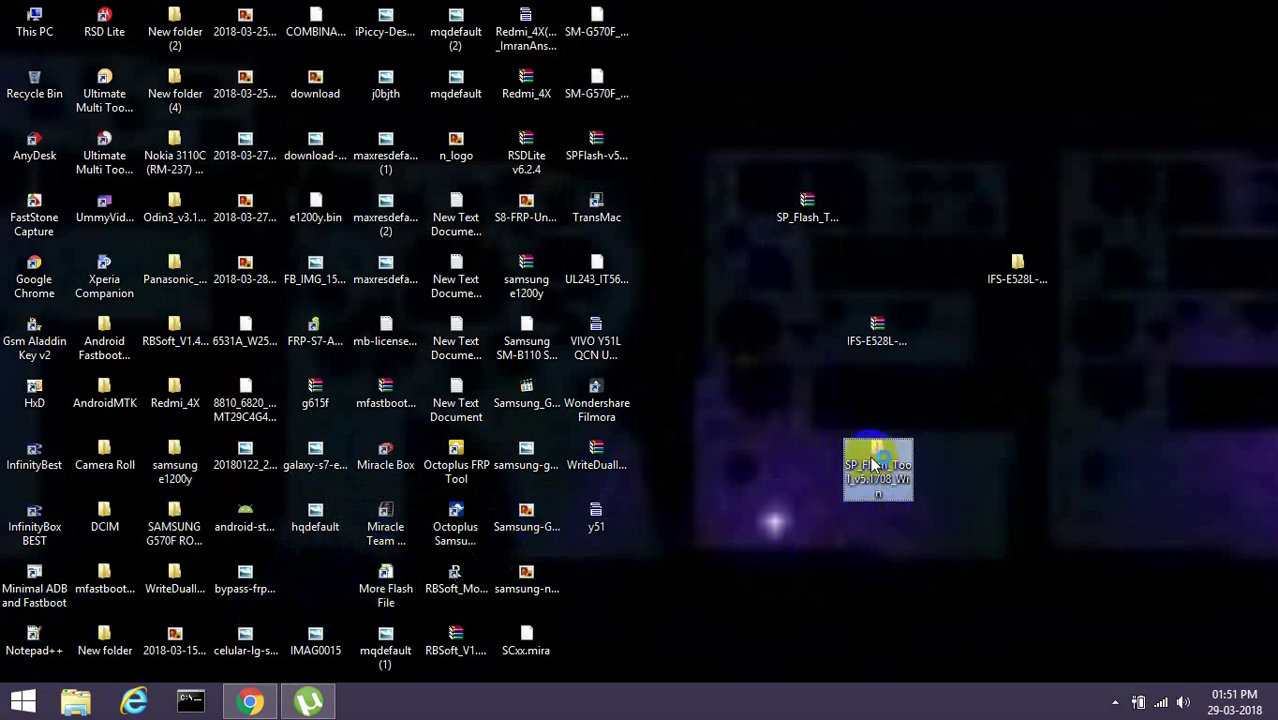
Step: Launch the flash tool program from the nested SP_Flash_Tool_v5.1708_Win folder
double_click(875, 466)
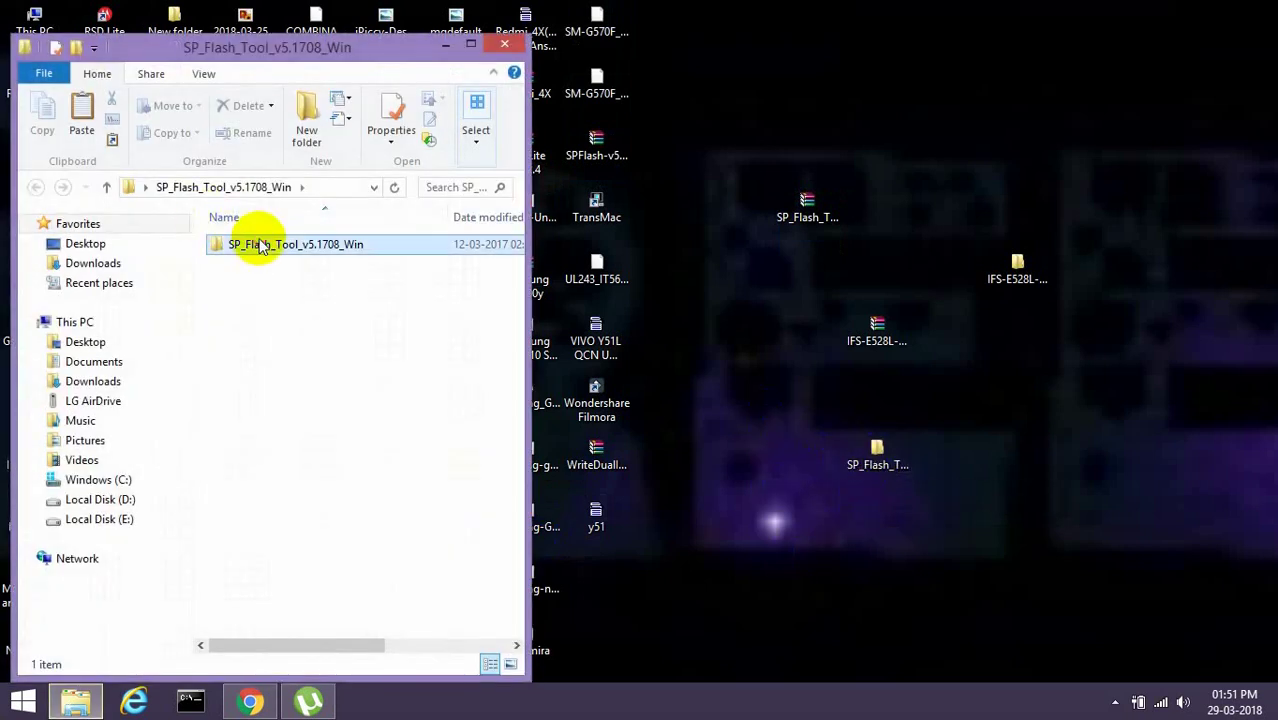
double_click(257, 246)
double_click(252, 502)
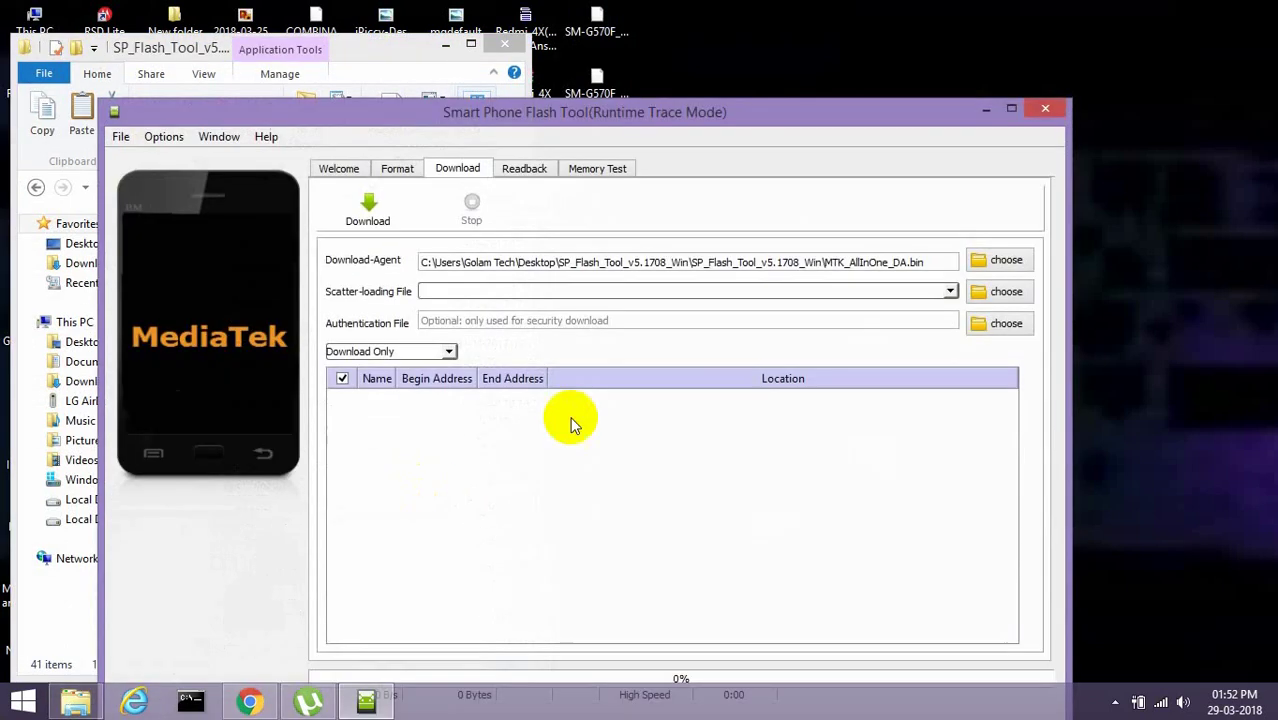
Step: Load the scatter-loading file MT6737M_Android_scatter from the IFS-E528L-K100_V2.8B18_efuse folder on the desktop
click(1024, 285)
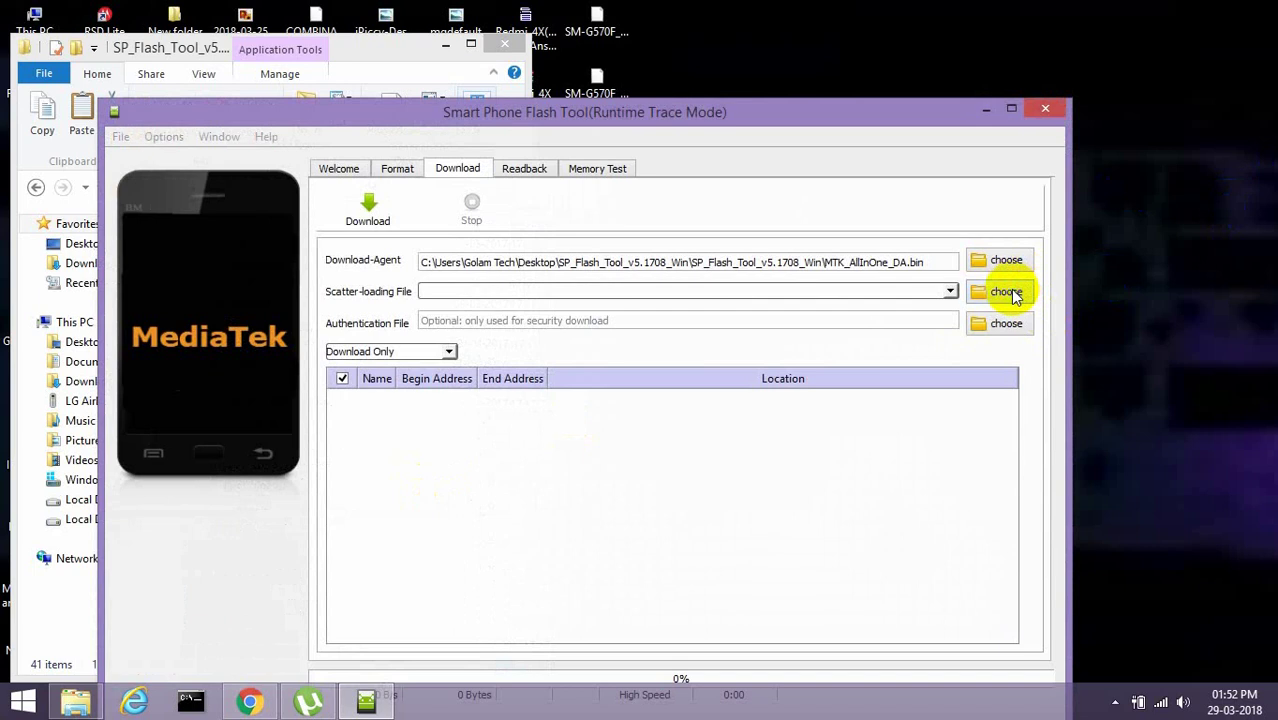
click(158, 258)
click(163, 262)
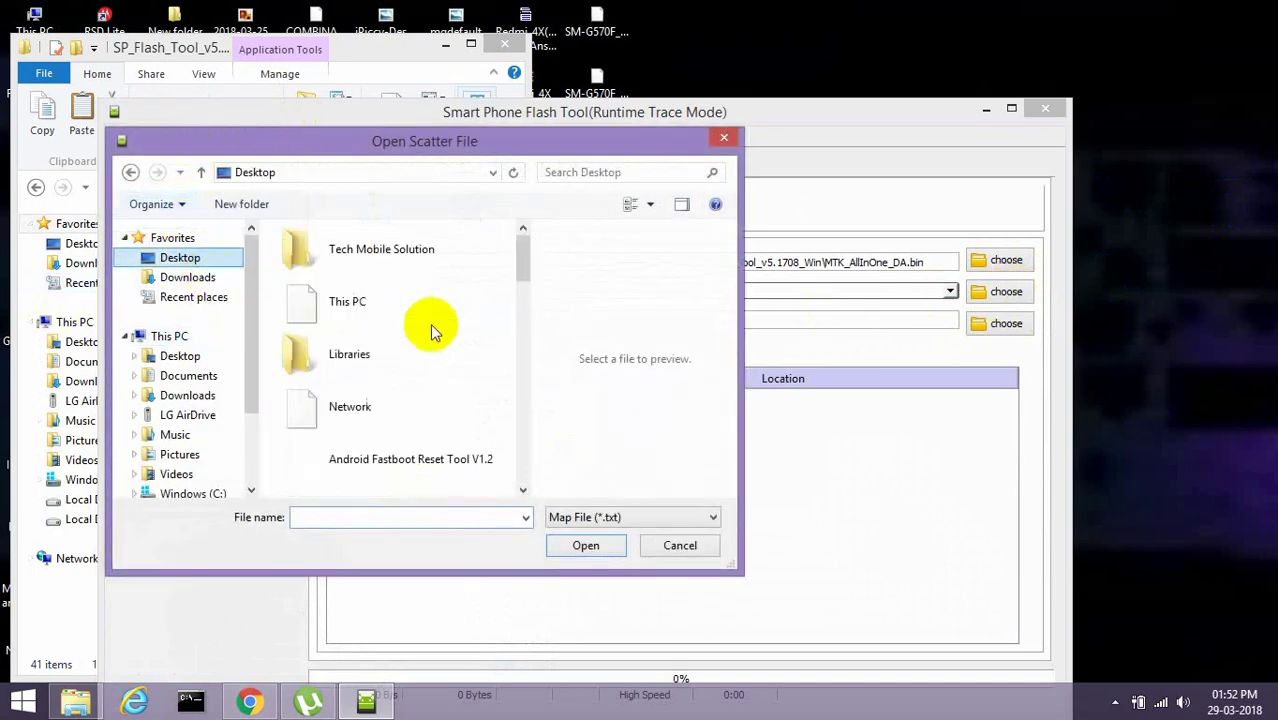
scroll(430, 323, down, 5)
click(432, 410)
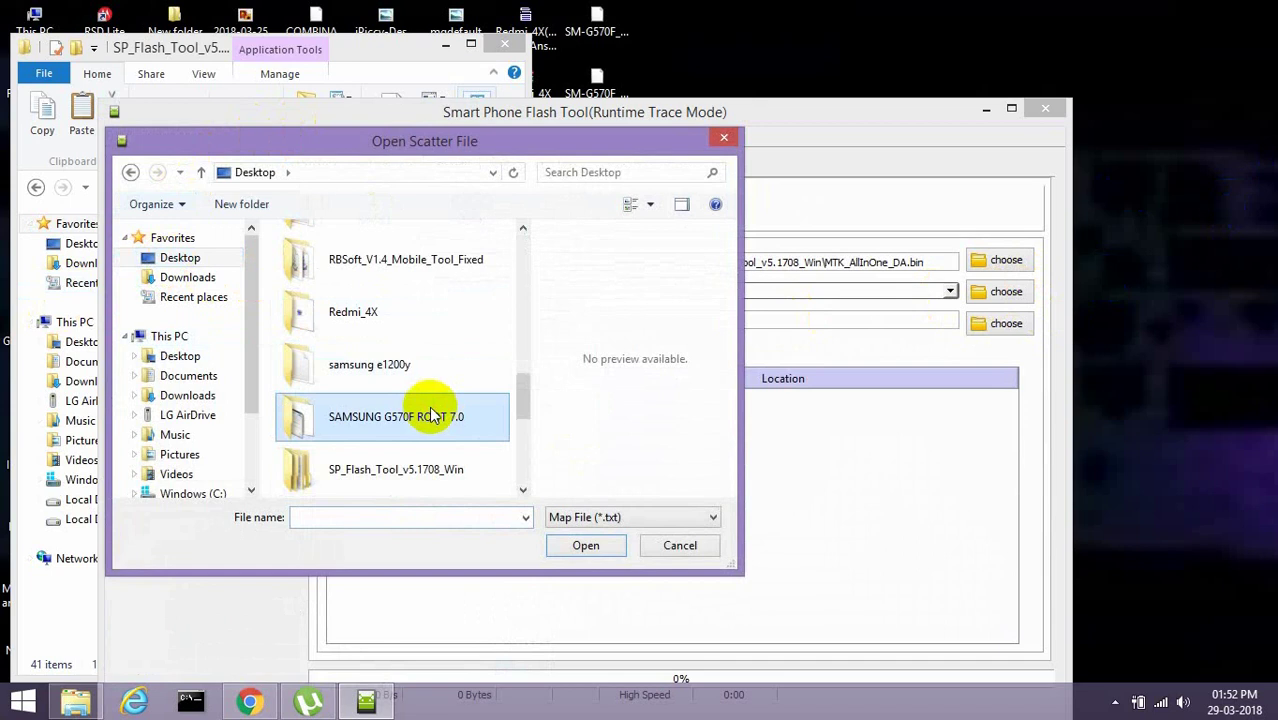
scroll(456, 408, down, 3)
scroll(476, 413, up, 3)
scroll(476, 406, up, 3)
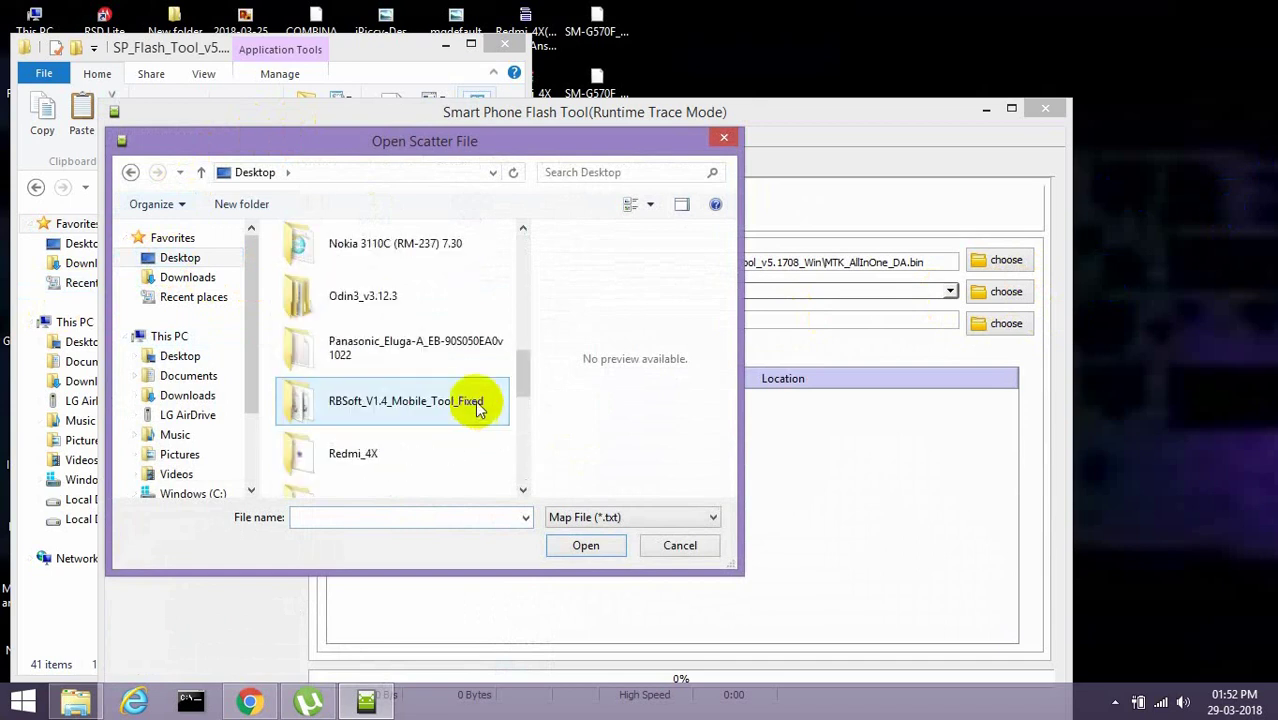
scroll(422, 358, up, 3)
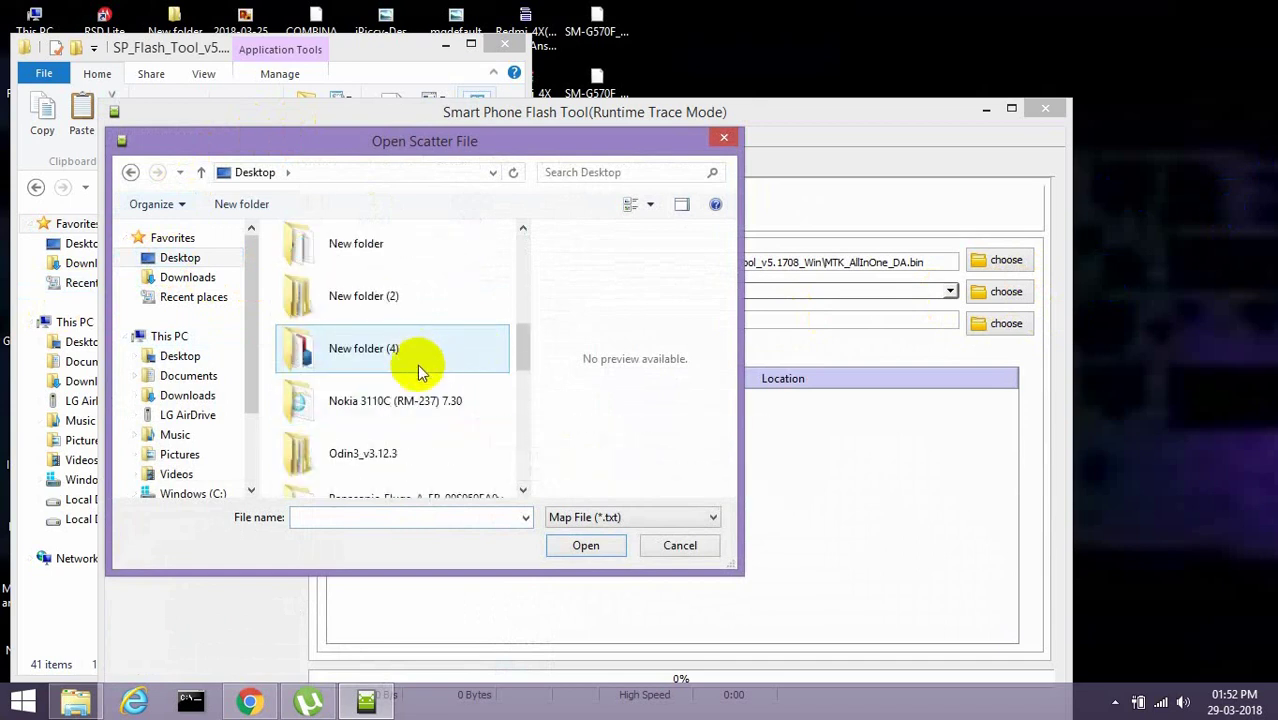
scroll(417, 364, up, 6)
click(409, 362)
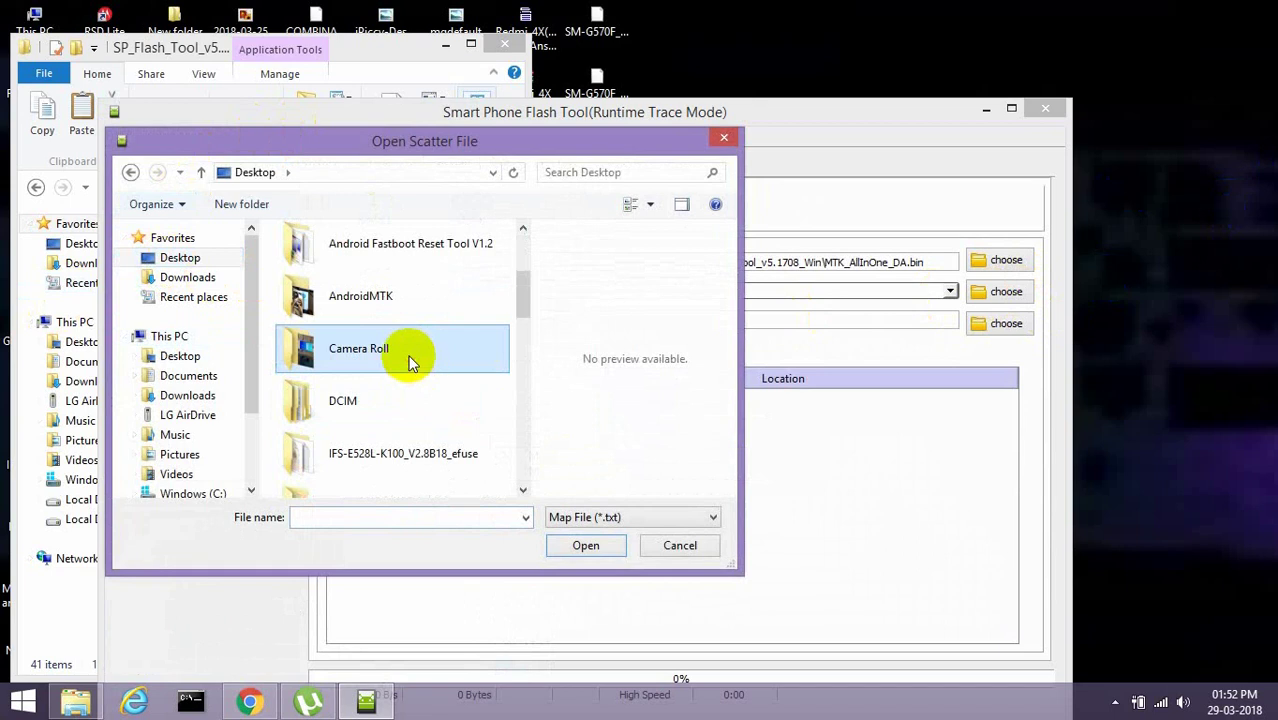
click(395, 457)
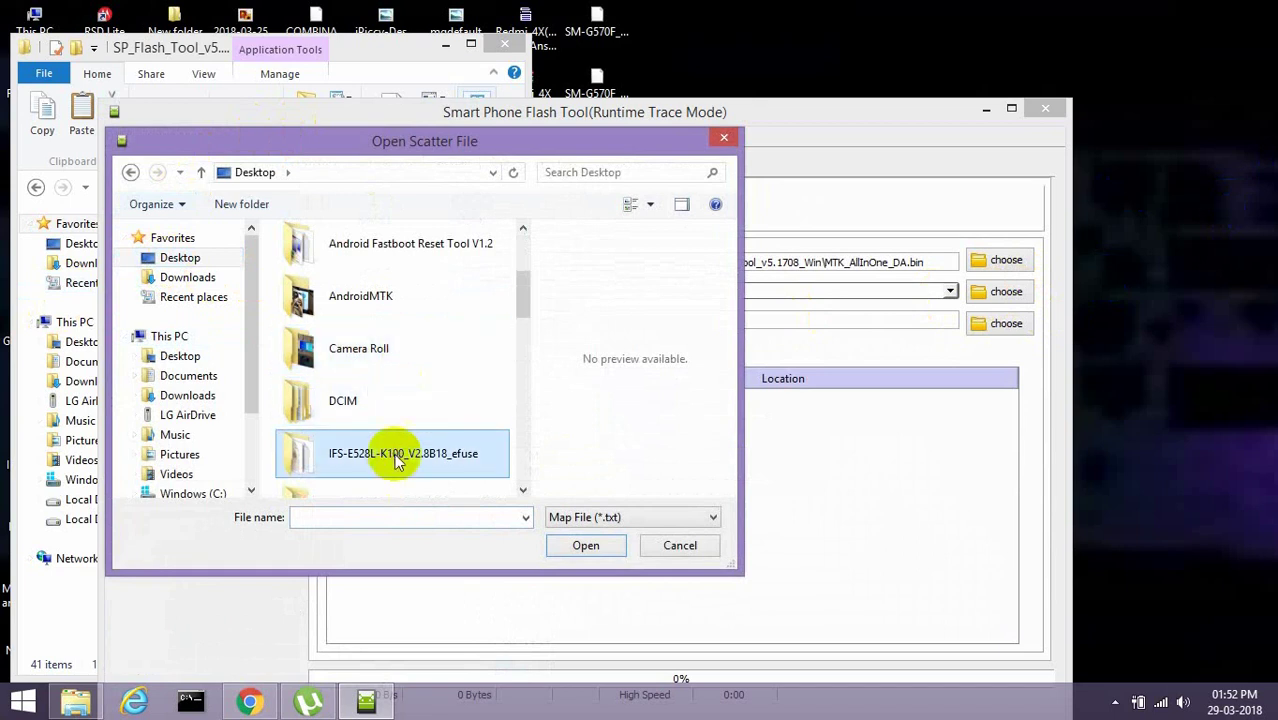
double_click(388, 454)
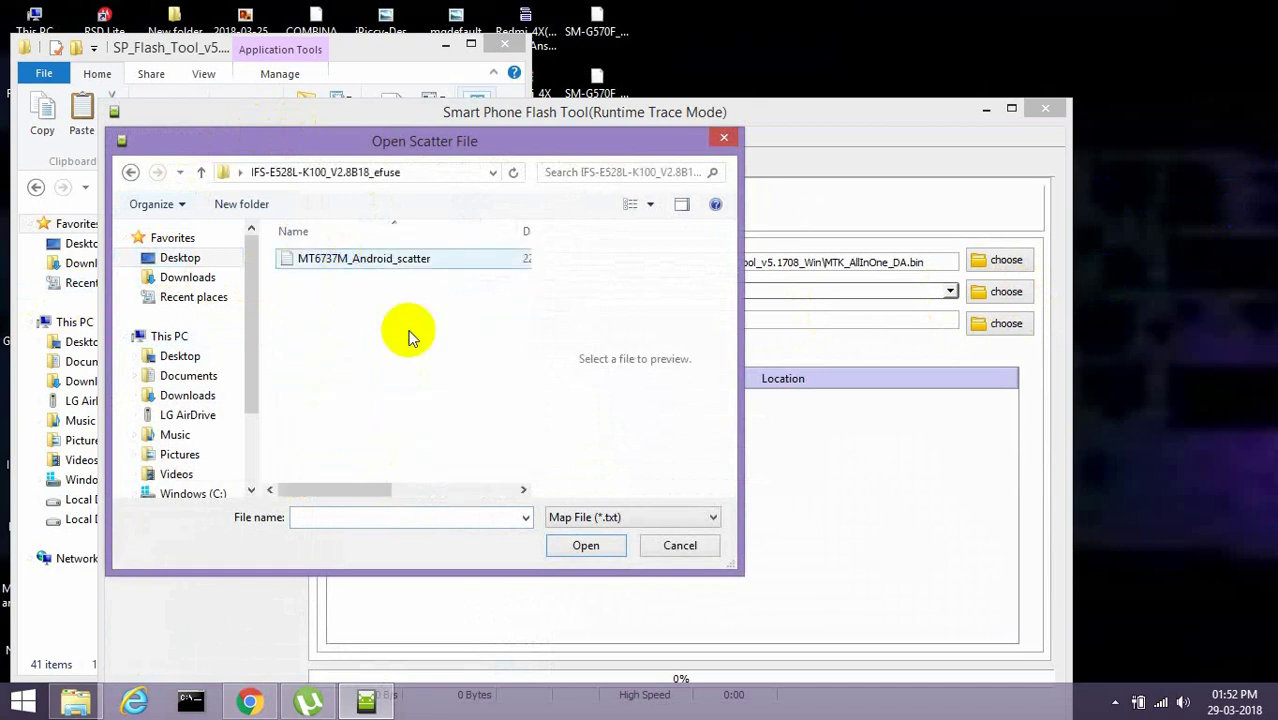
click(585, 546)
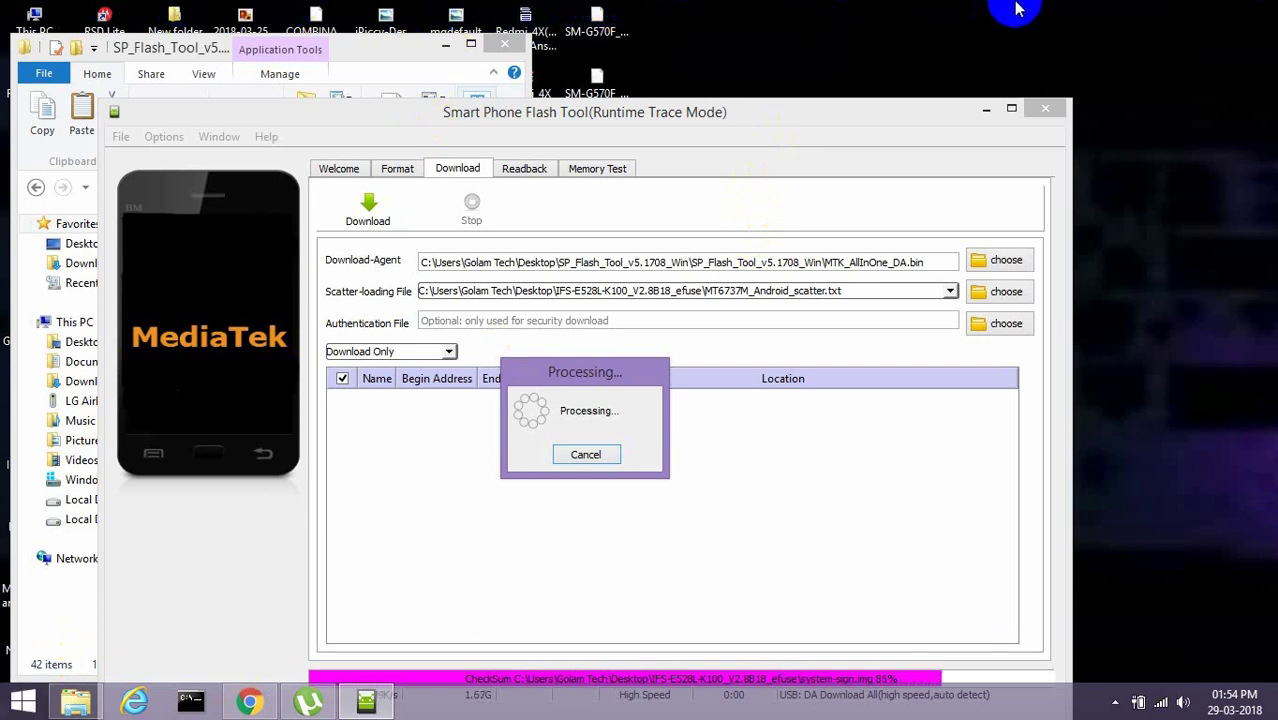
Step: Start the Download Only flash of all checked MT6737M partitions to the connected phone, and shift the flash tool window up and aside
click(1008, 105)
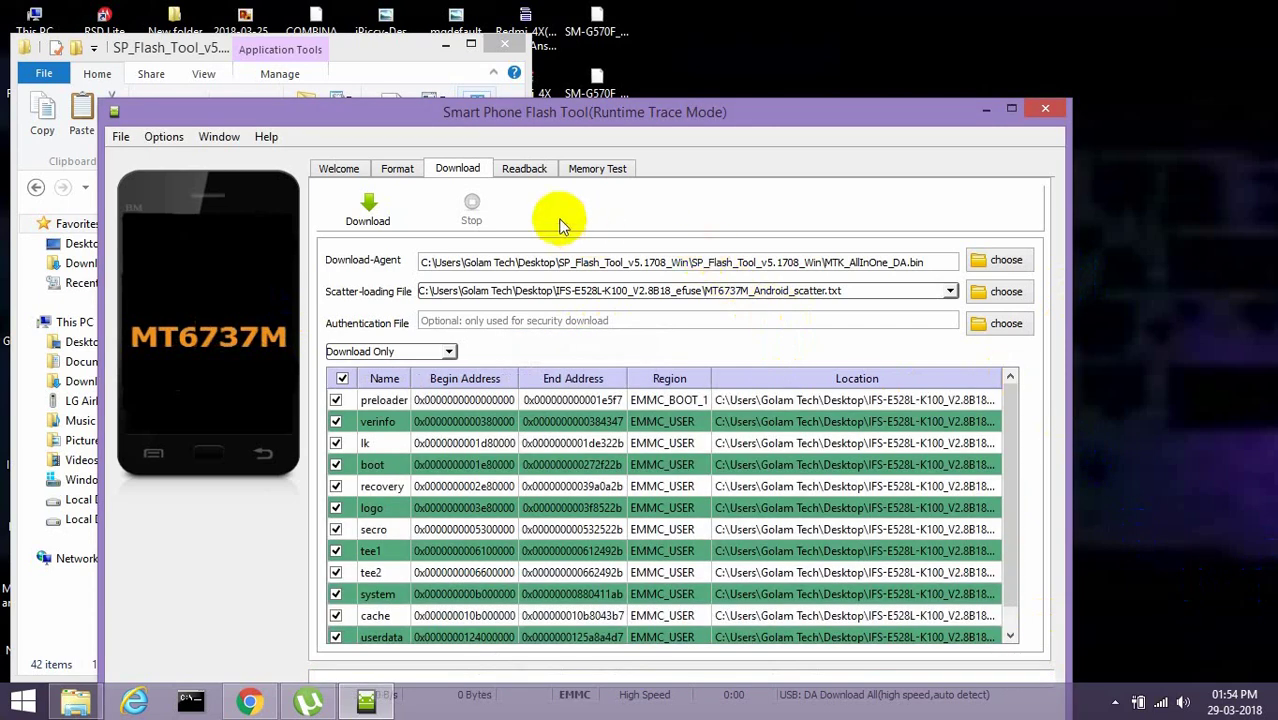
click(364, 207)
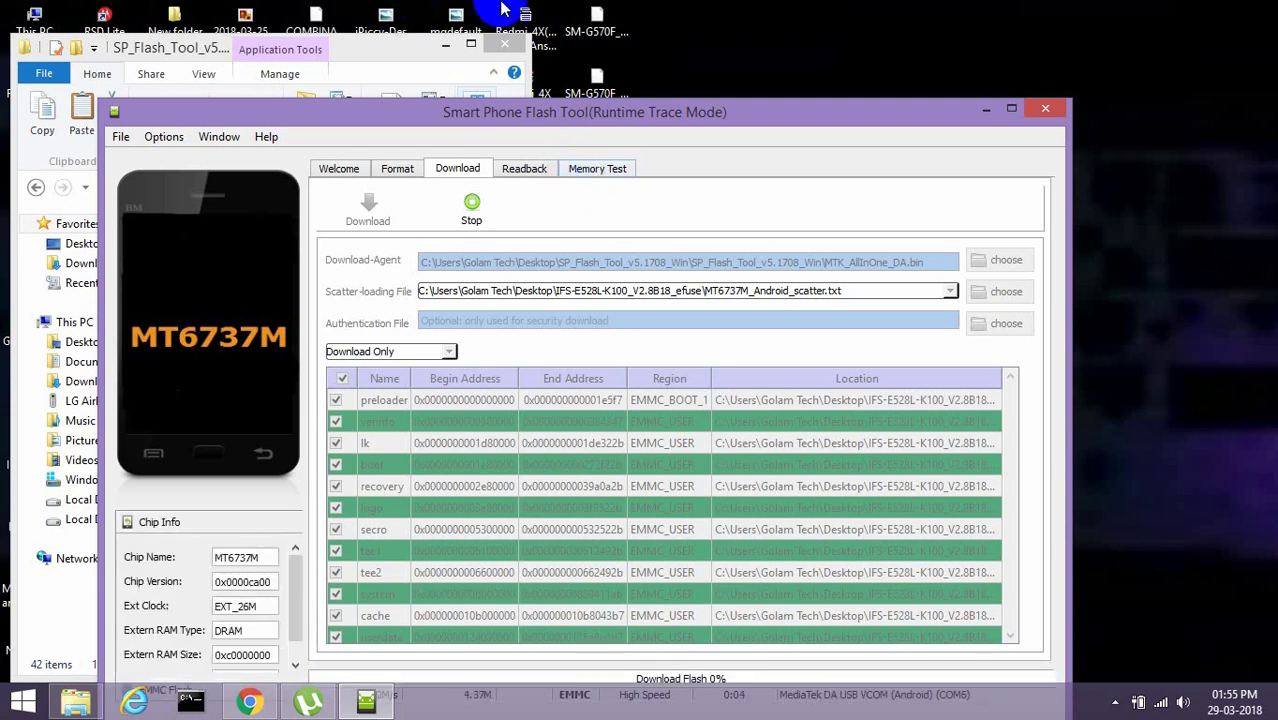
drag(565, 111, 491, 43)
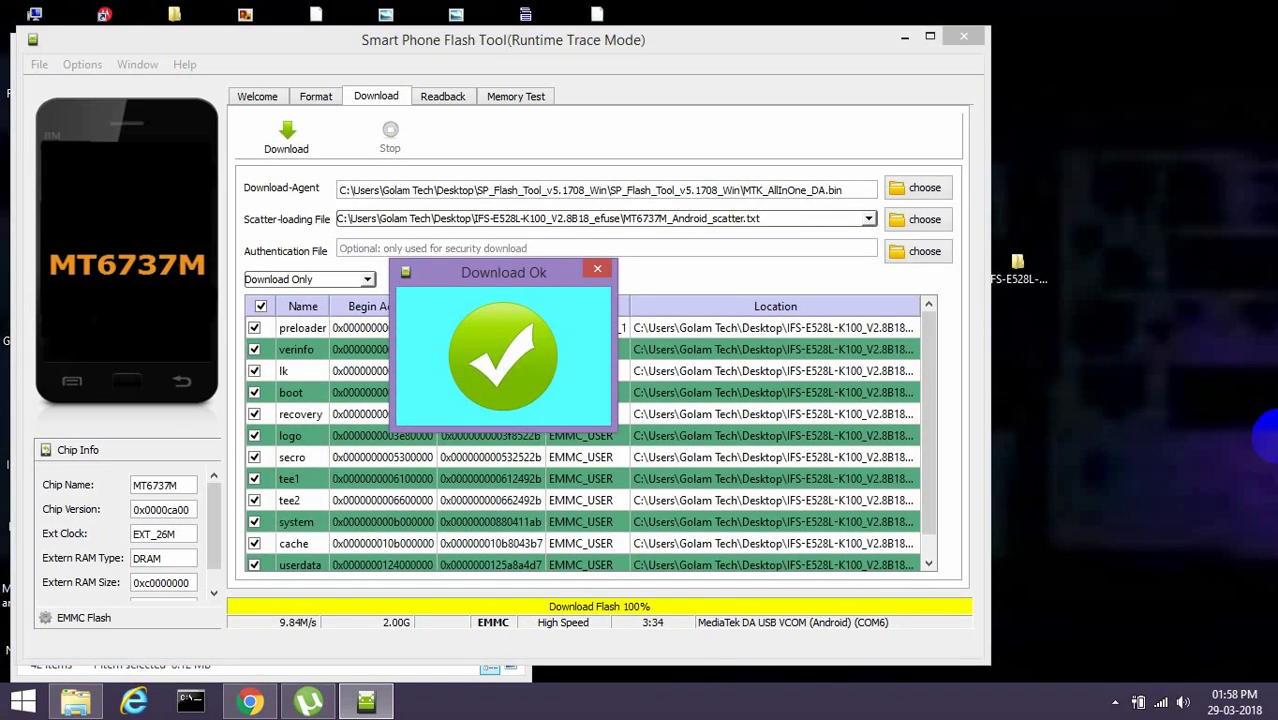
Step: Move the Download Ok message slightly aside and close it
drag(508, 262, 548, 215)
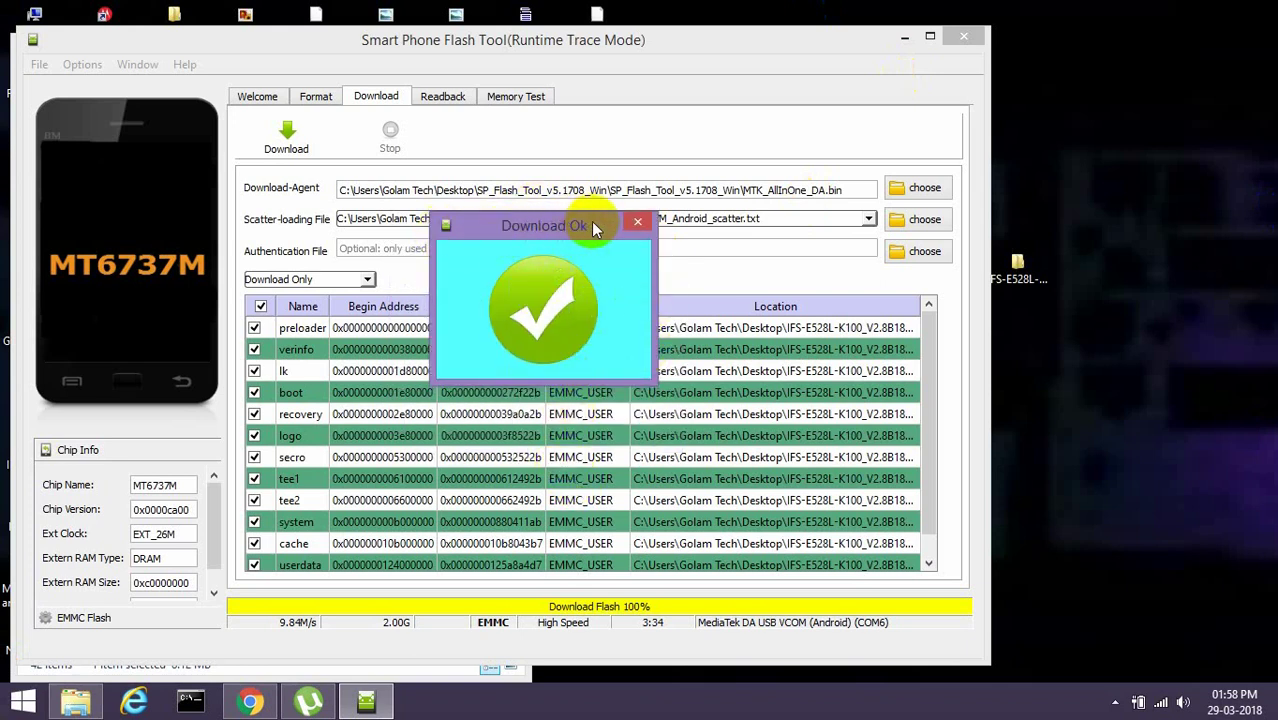
click(637, 221)
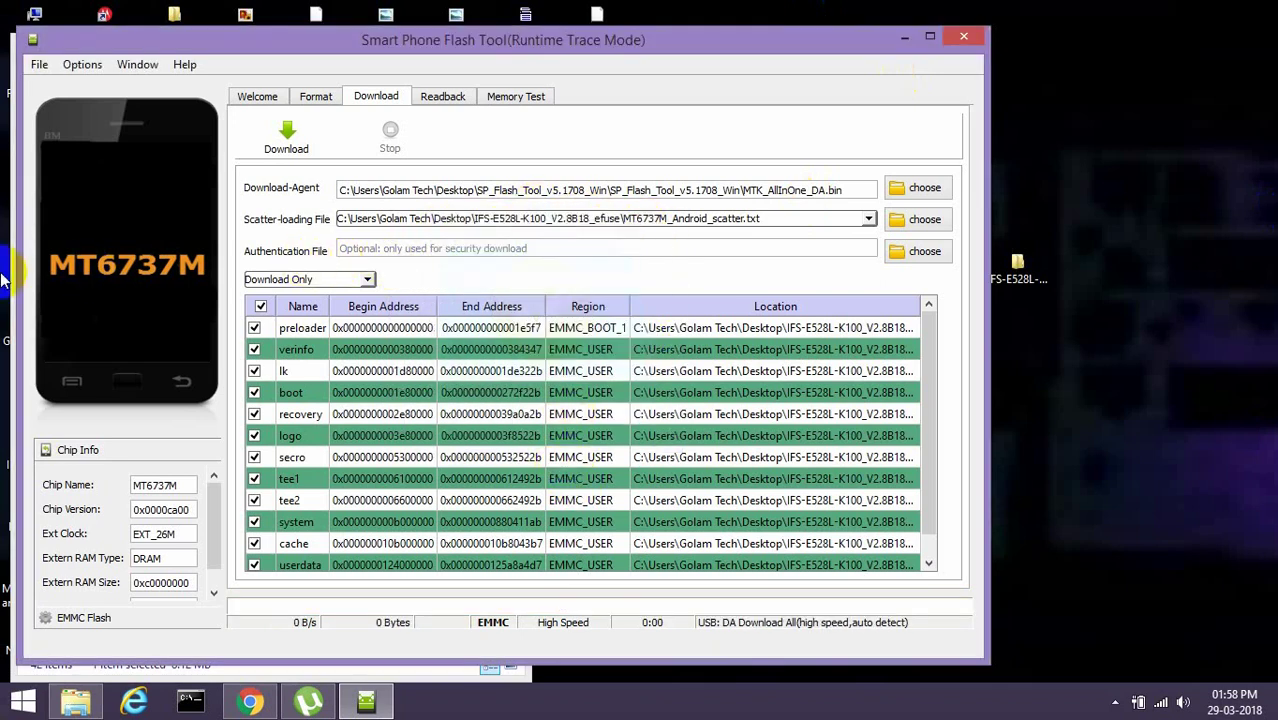
click(1115, 702)
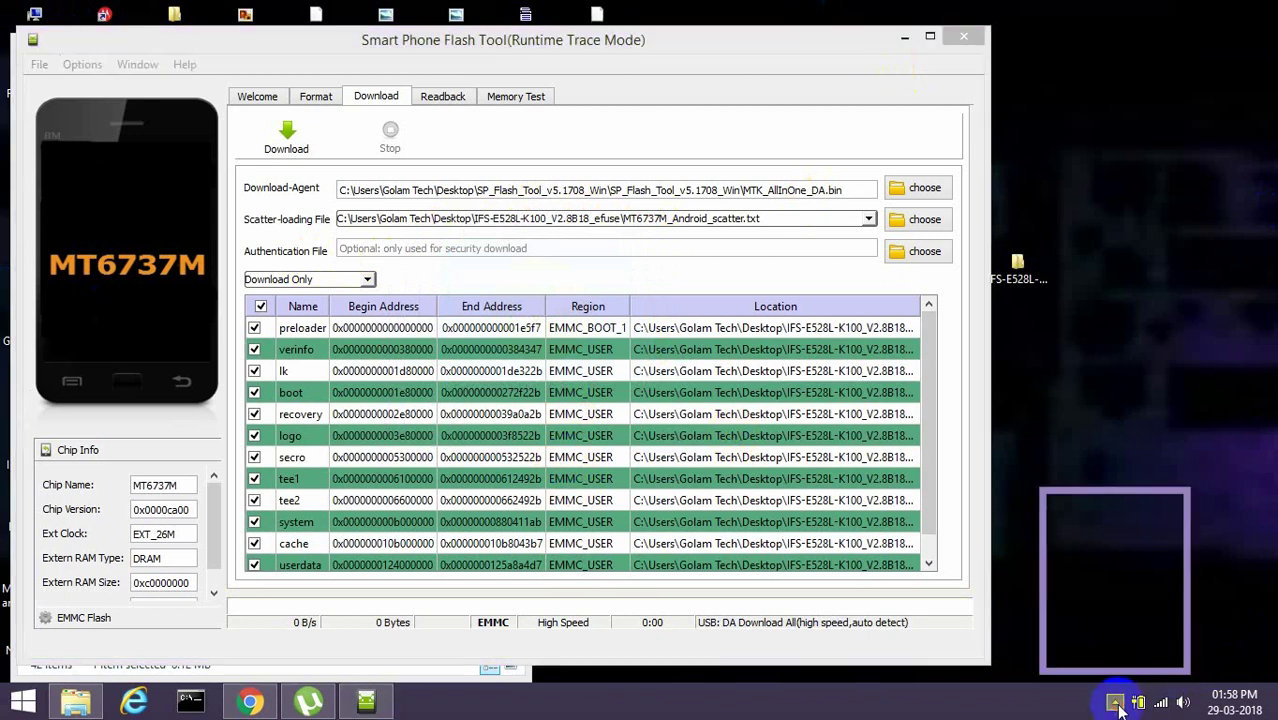
right_click(1100, 606)
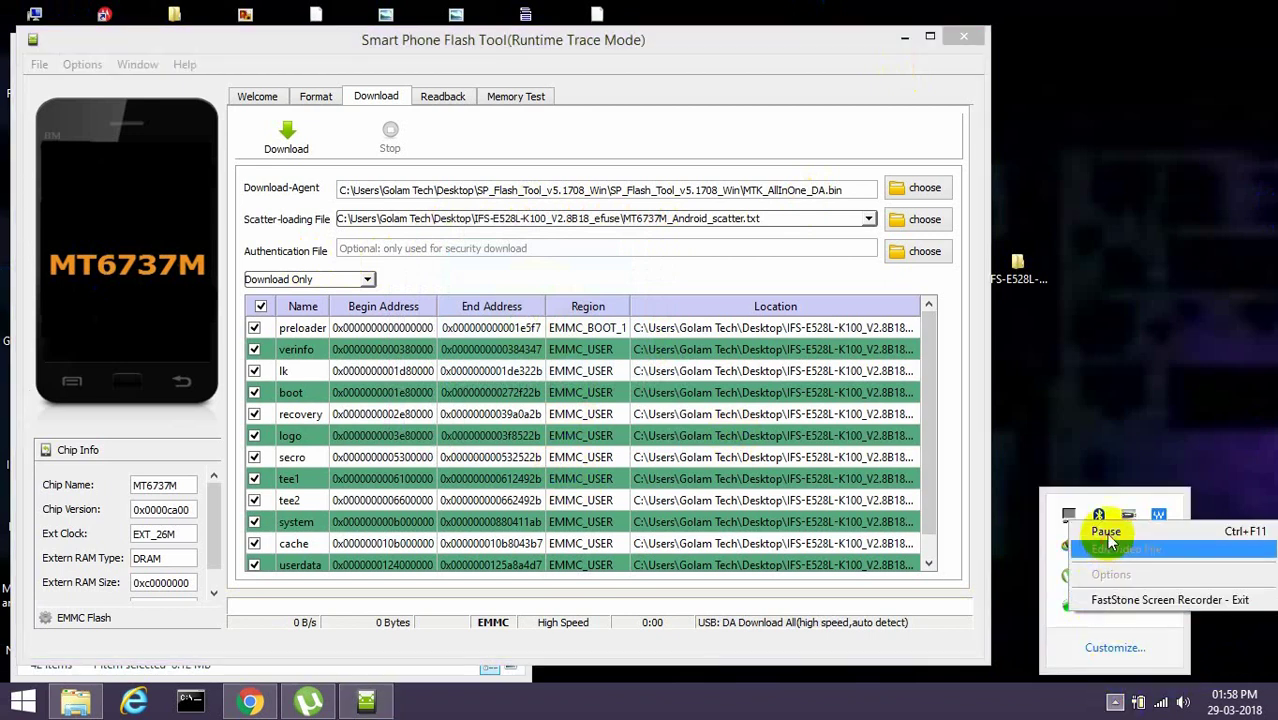